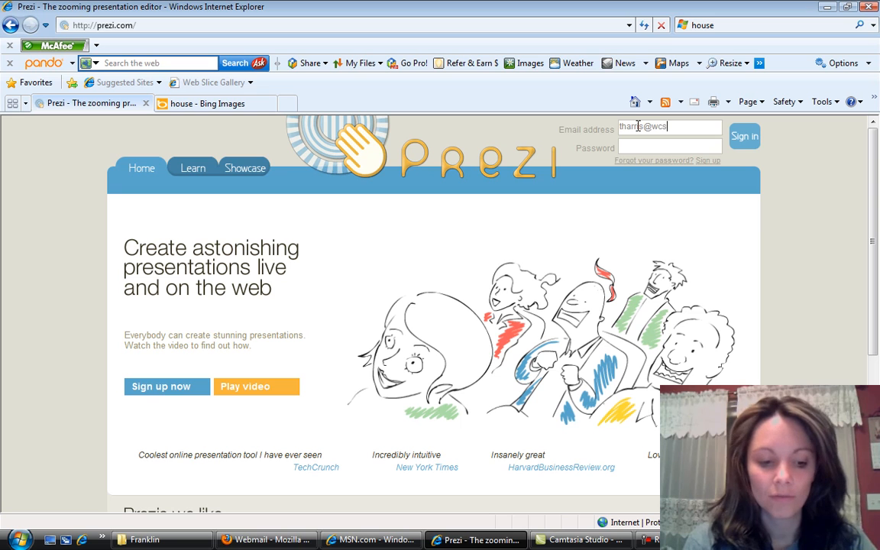
# - Complete the e-mail address, enter the account password and sign in to Prezi
pyautogui.write('ohus')
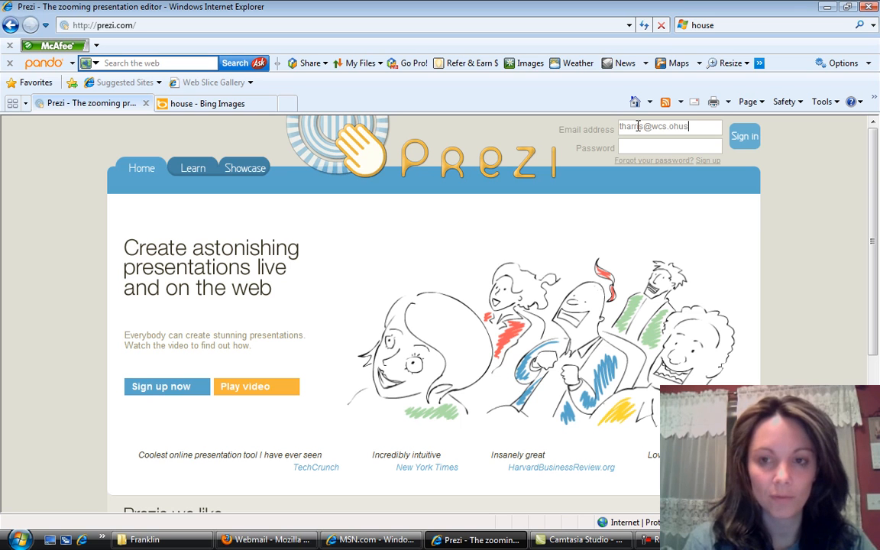
pyautogui.press('BackSpace')
pyautogui.press('BackSpace')
pyautogui.write('.us')
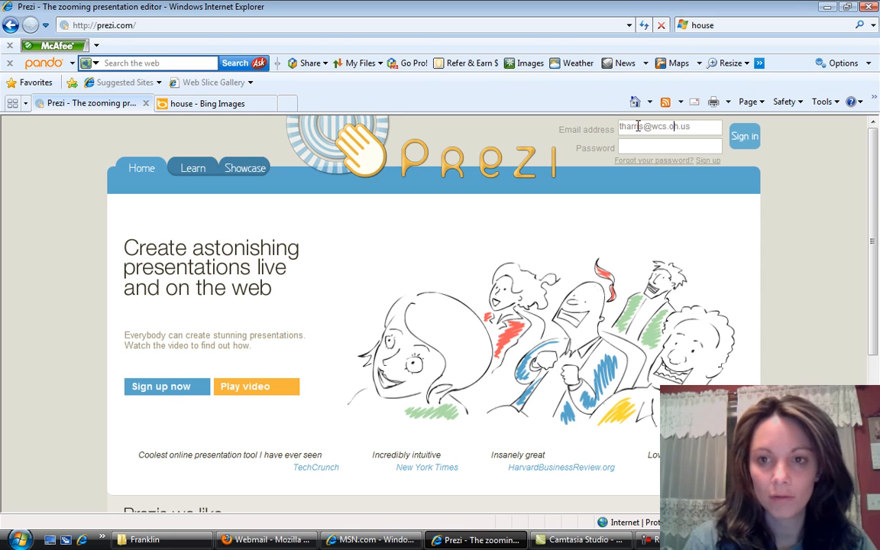
pyautogui.write('k12')
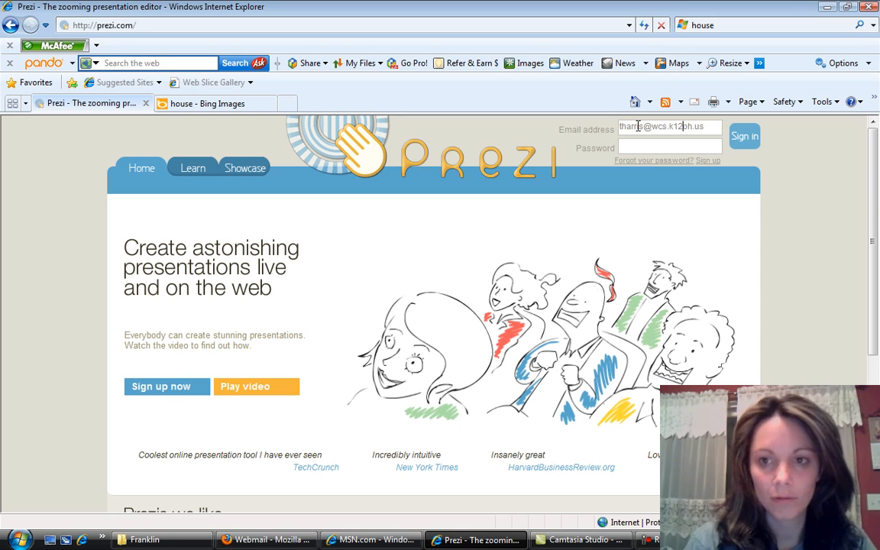
pyautogui.write('.')
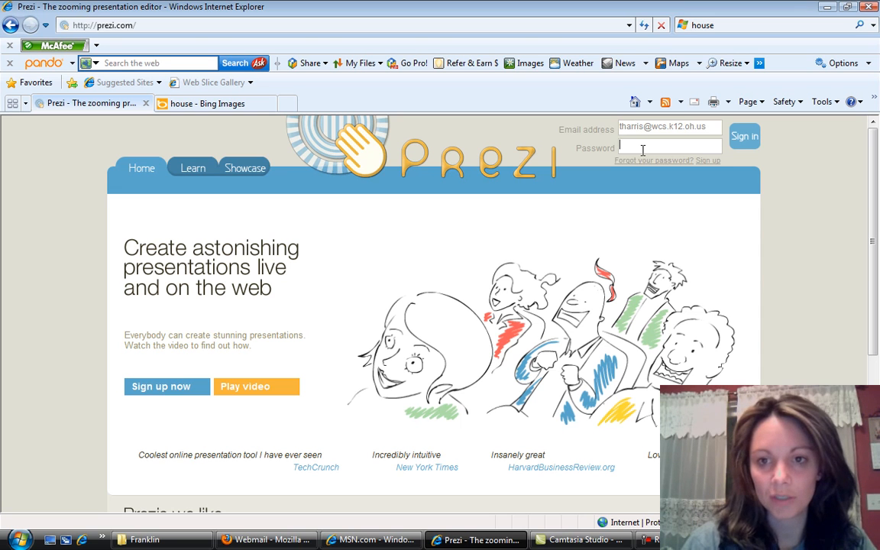
pyautogui.write('****')
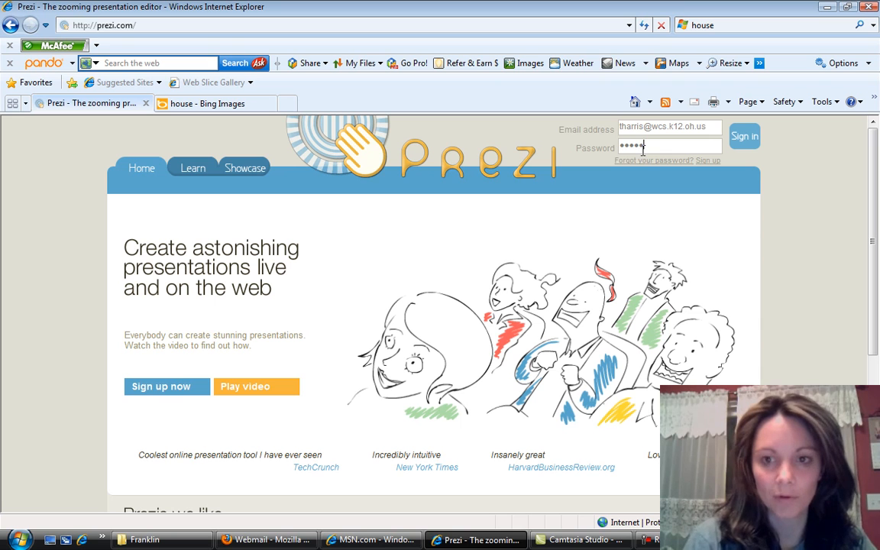
pyautogui.click(745, 137)
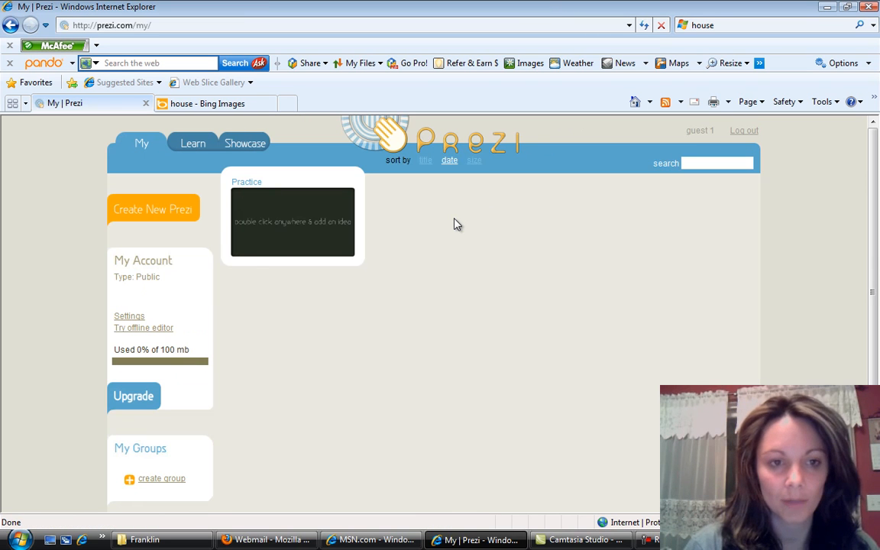
# - Start a new prezi titled "At word family" with the description "at word family reading"
pyautogui.click(175, 216)
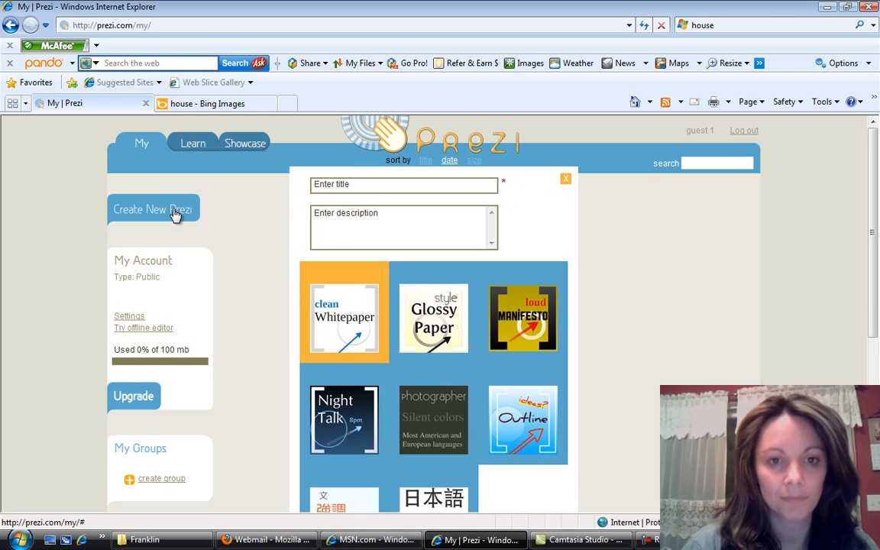
pyautogui.click(320, 185)
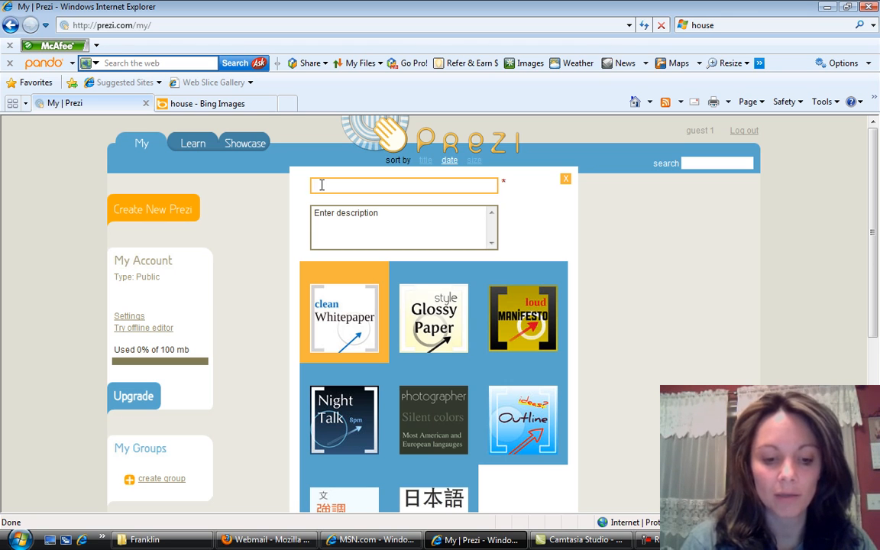
pyautogui.write('Allword family')
pyautogui.click(346, 222)
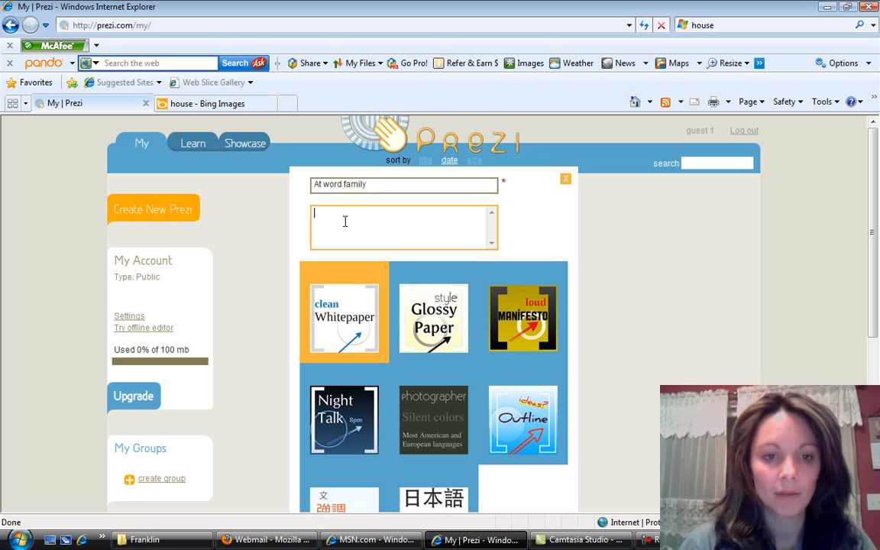
pyautogui.write('at word family reading')
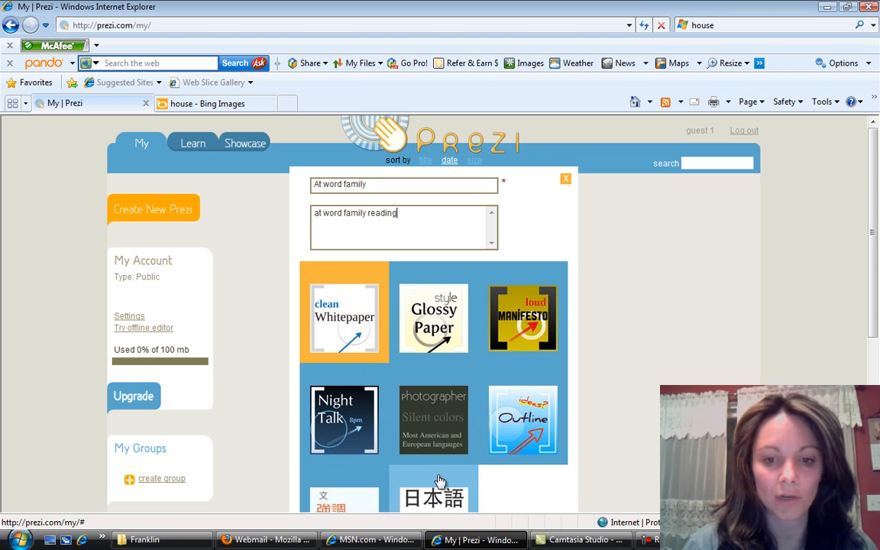
# - Choose the dark photographer "Silent colors" template and create the prezi
pyautogui.click(438, 424)
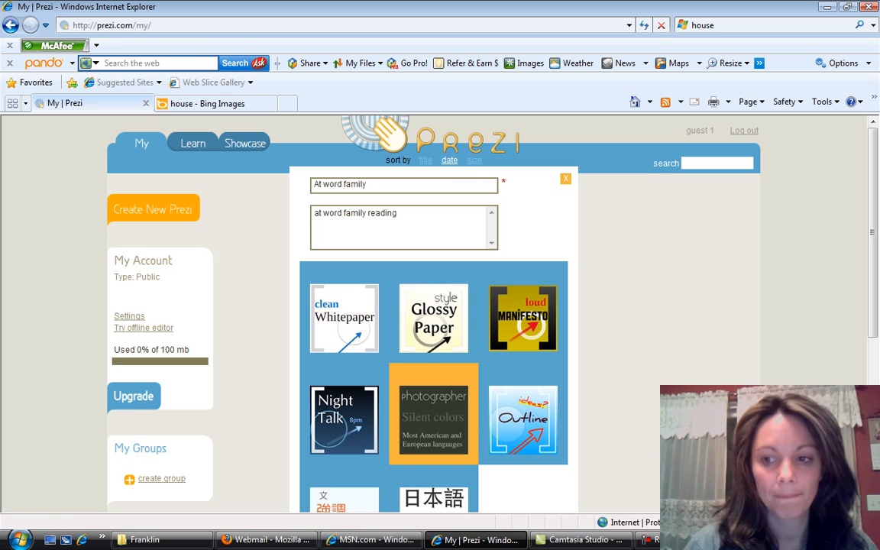
pyautogui.scroll(-4, 876, 339)
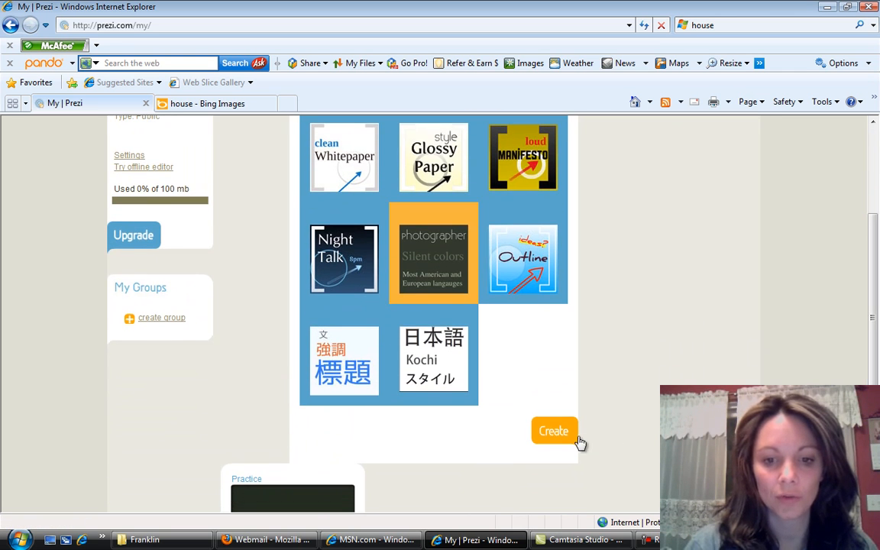
pyautogui.click(558, 437)
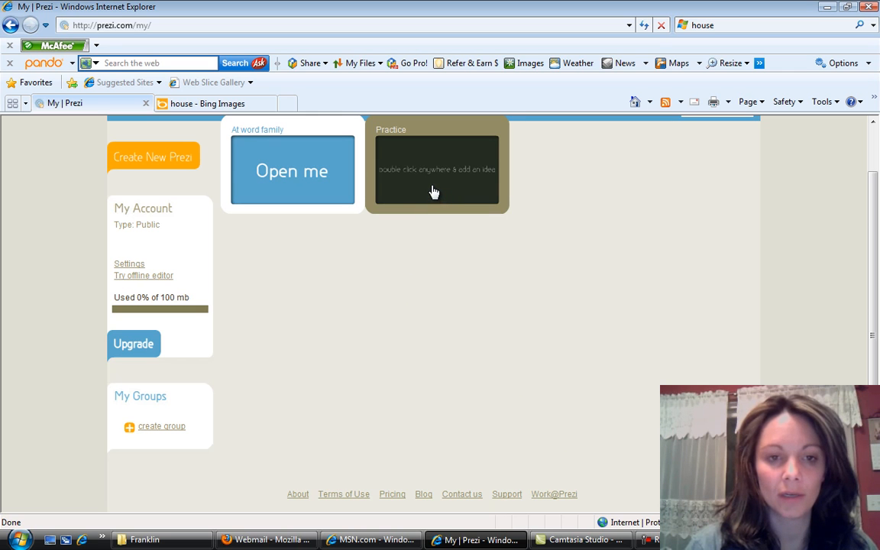
# - Open the At word family prezi for editing and dismiss the welcome video, leaving the canvas without any text
pyautogui.click(309, 173)
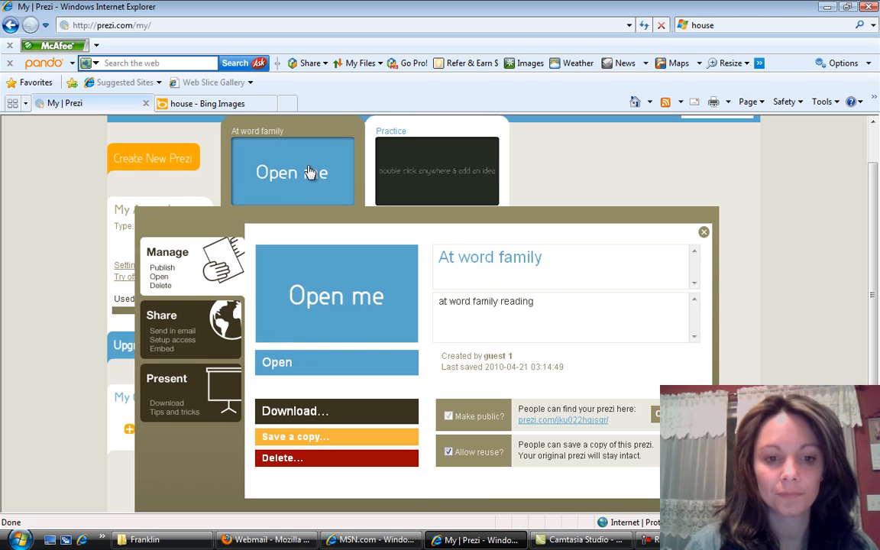
pyautogui.click(320, 321)
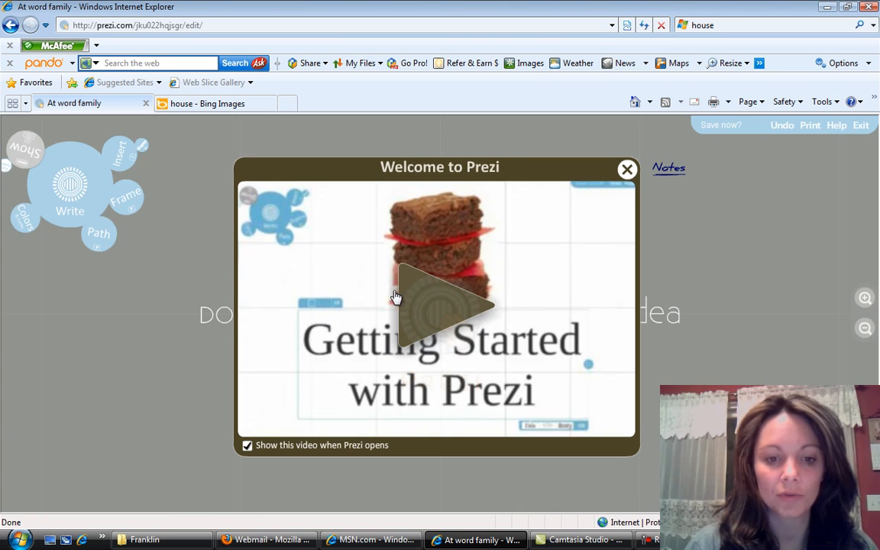
pyautogui.click(627, 169)
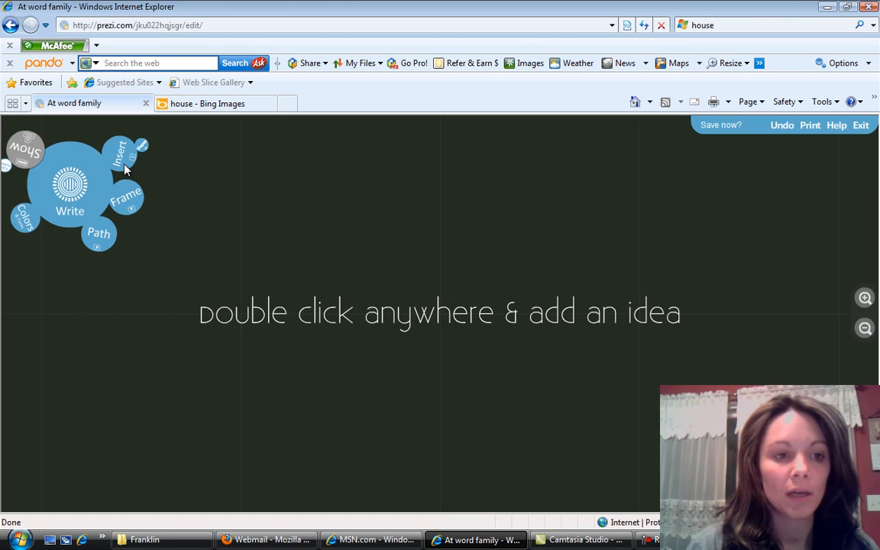
pyautogui.doubleClick(307, 197)
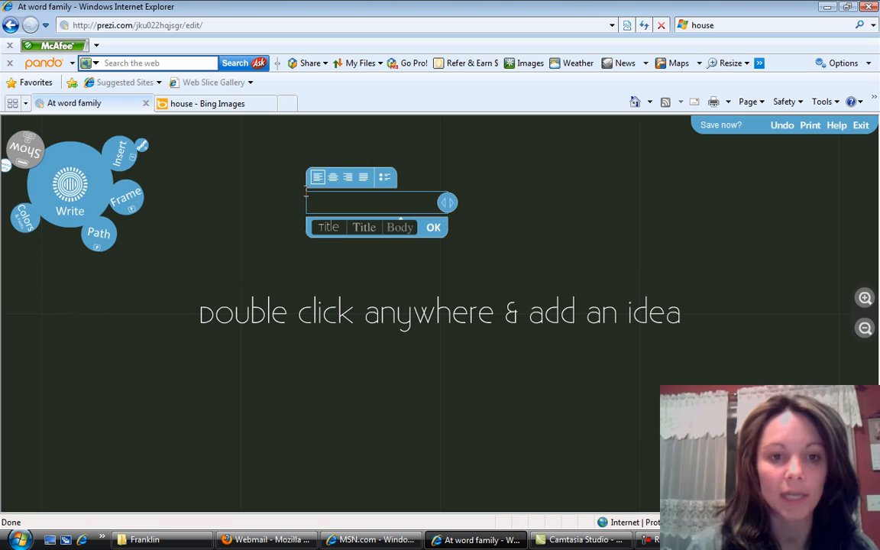
pyautogui.click(276, 194)
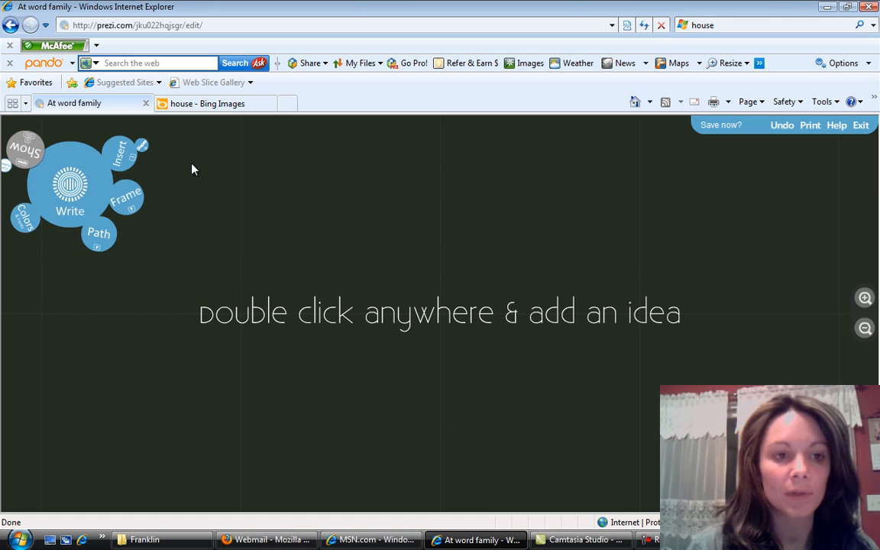
# - Bring up the file picker for inserting a file from the computer into the prezi
pyautogui.click(111, 149)
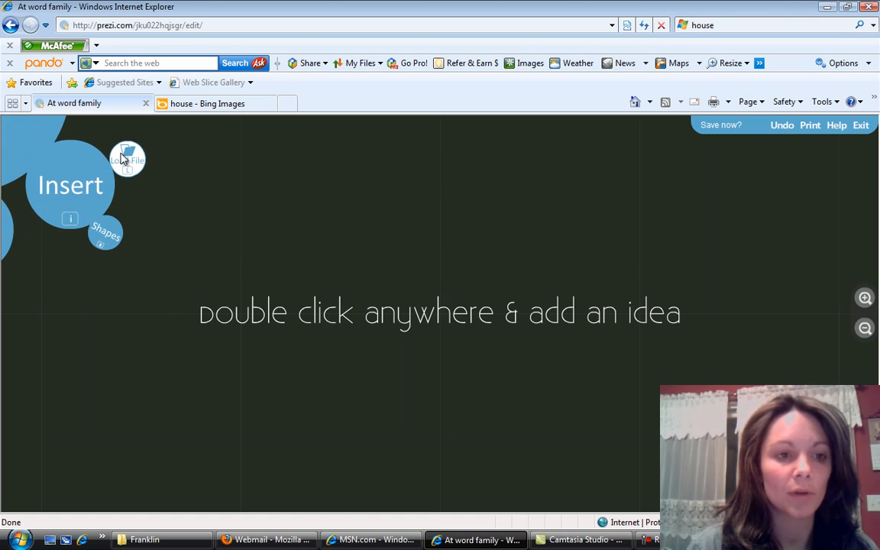
pyautogui.click(126, 158)
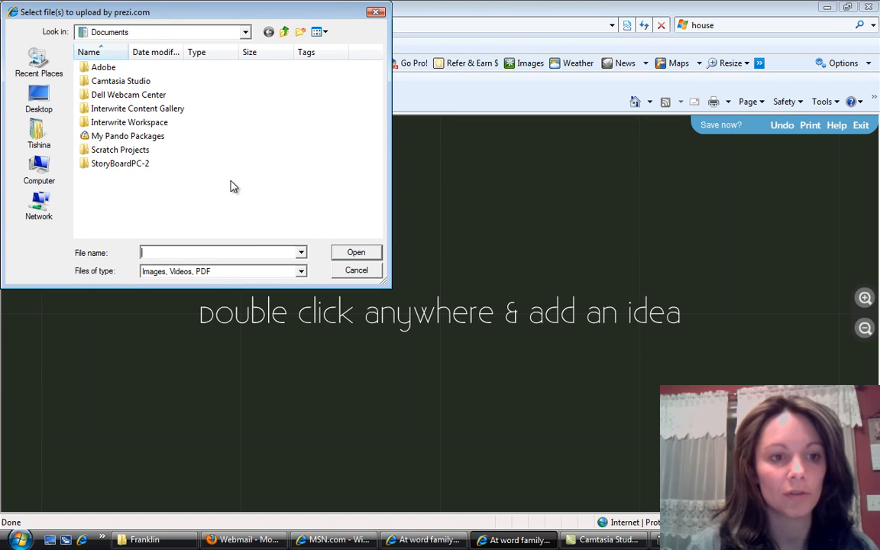
pyautogui.click(39, 101)
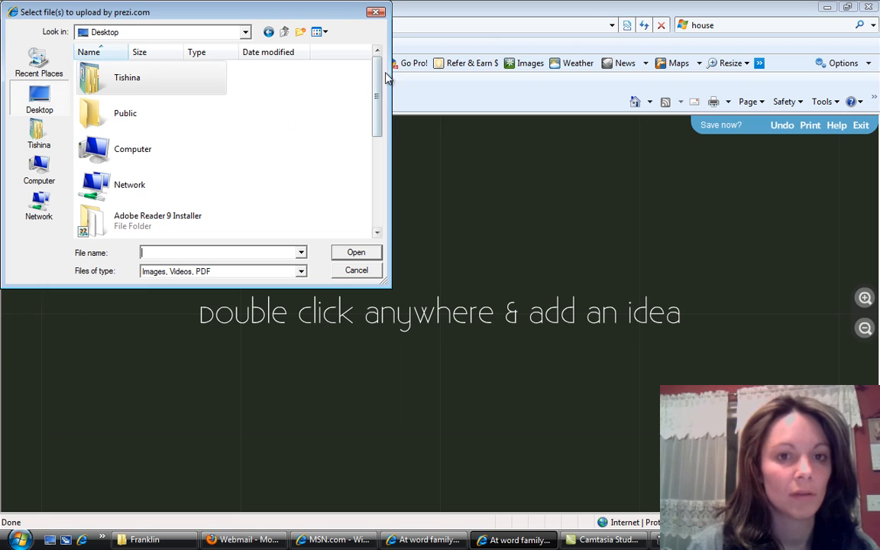
pyautogui.moveTo(379, 86); pyautogui.dragTo(369, 172)
pyautogui.doubleClick(137, 168)
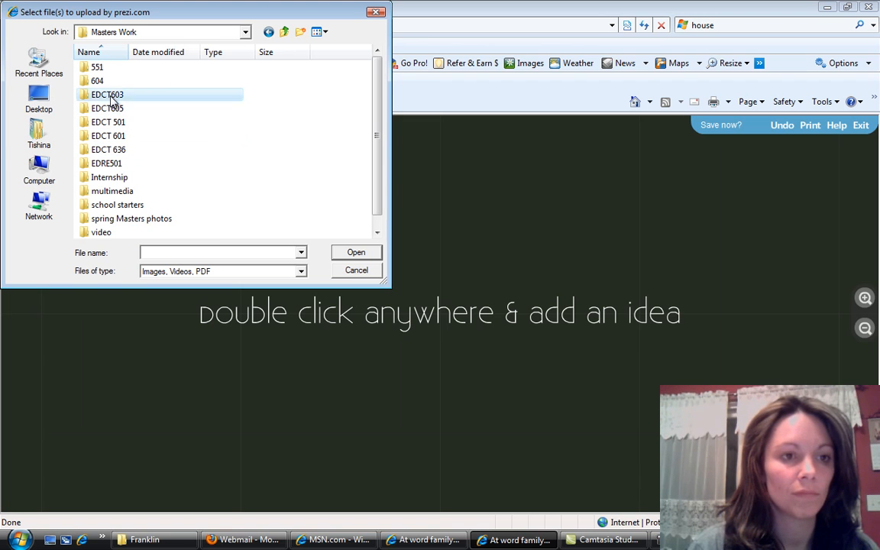
pyautogui.doubleClick(112, 95)
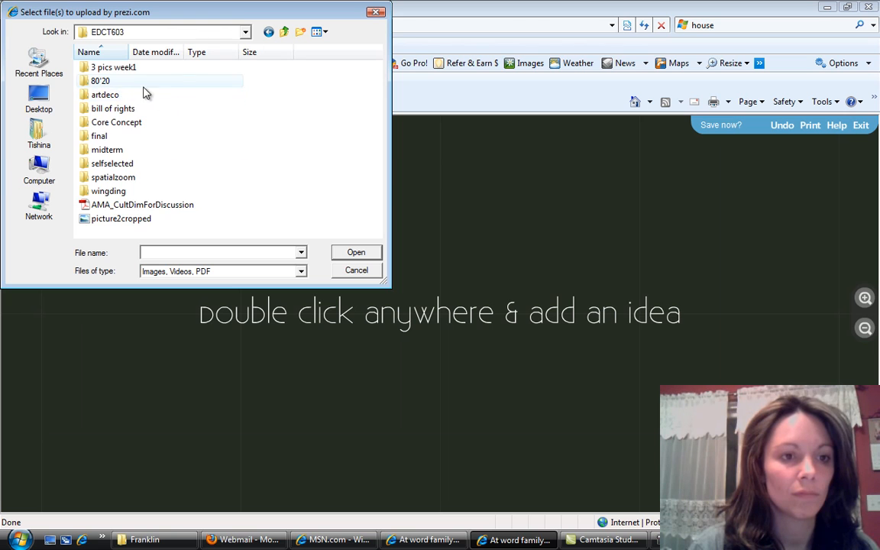
pyautogui.doubleClick(149, 167)
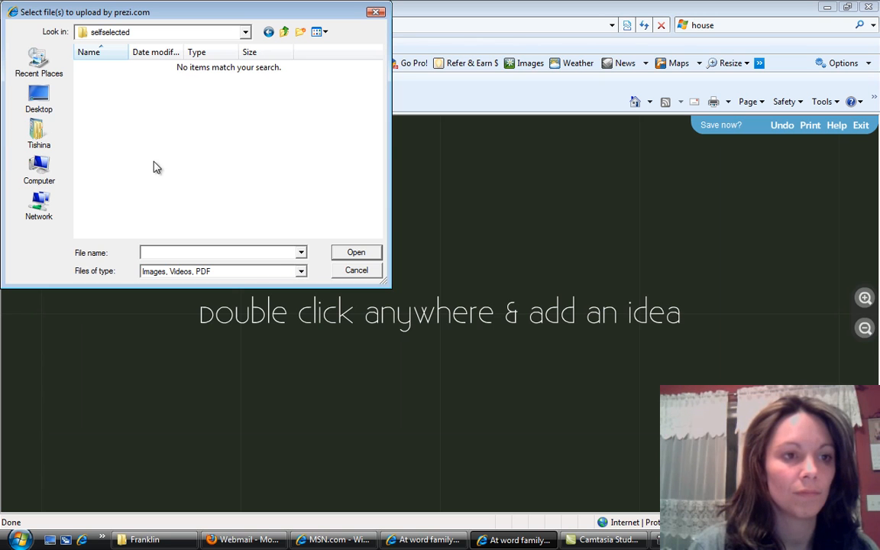
# - Load the image SelfSelectedAssignment(b) from the portfolio folder on the desktop onto the canvas
pyautogui.click(36, 114)
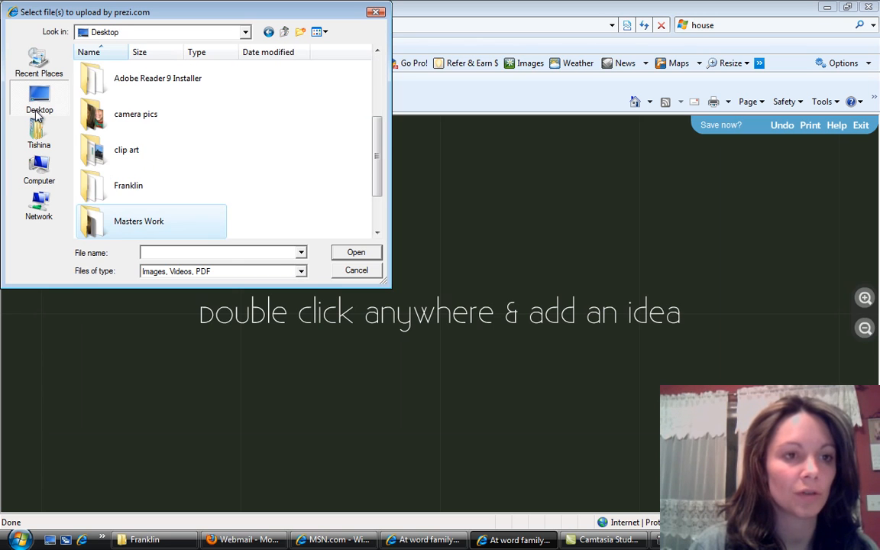
pyautogui.moveTo(378, 155); pyautogui.dragTo(374, 207)
pyautogui.doubleClick(162, 224)
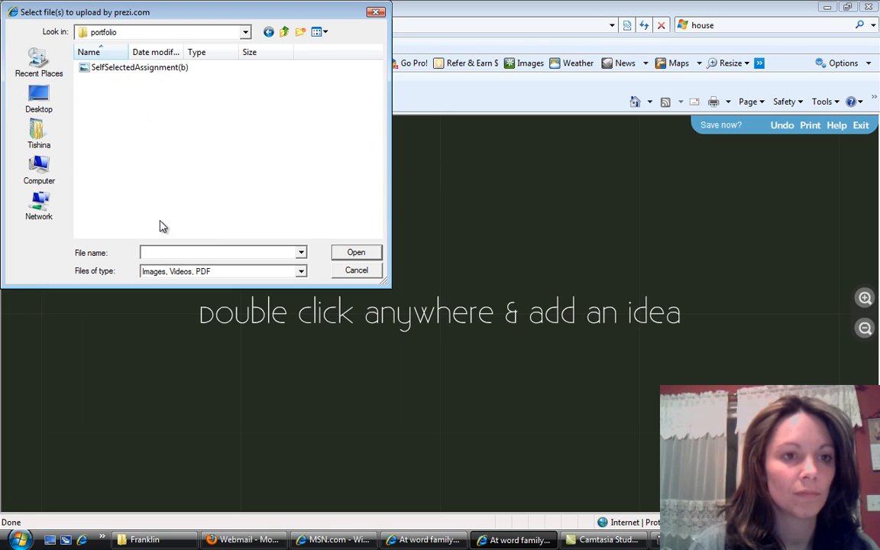
pyautogui.doubleClick(127, 68)
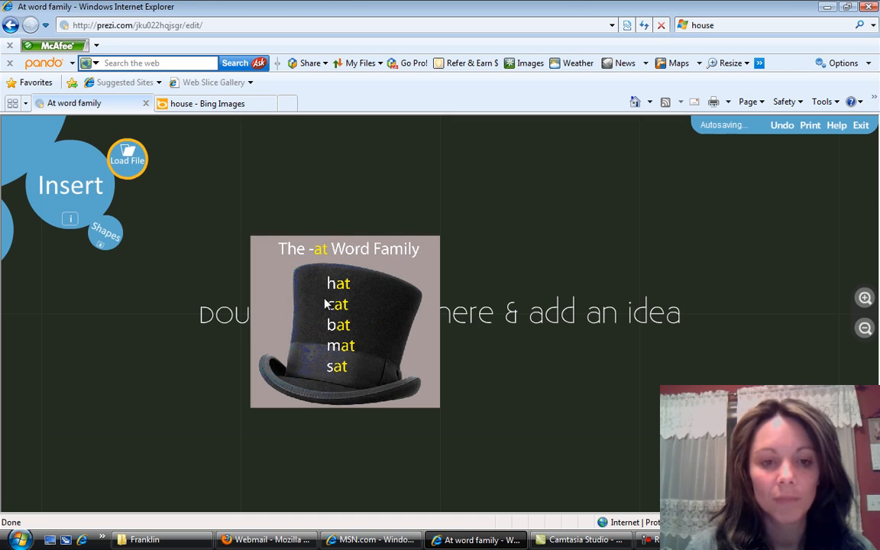
# - Move the hat image toward the centre of the canvas and enlarge it to about twice its size
pyautogui.click(395, 306)
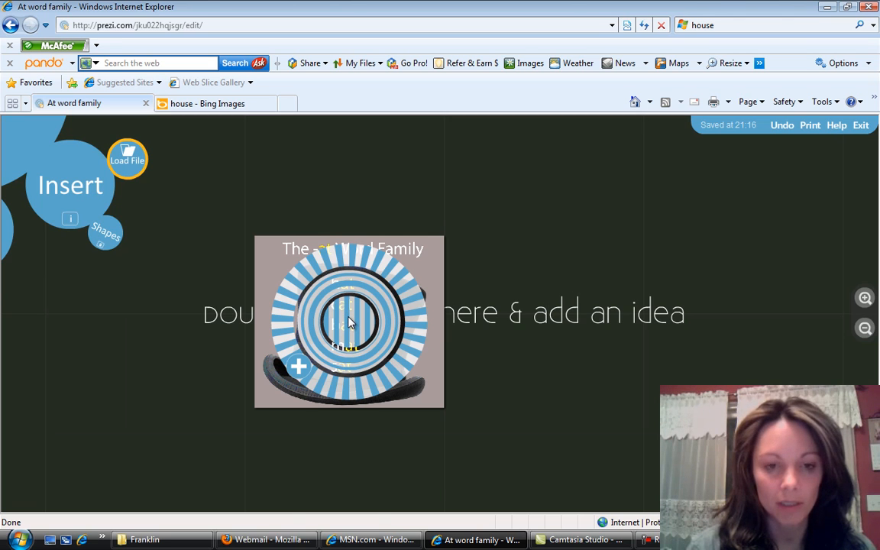
pyautogui.moveTo(349, 317); pyautogui.dragTo(413, 308)
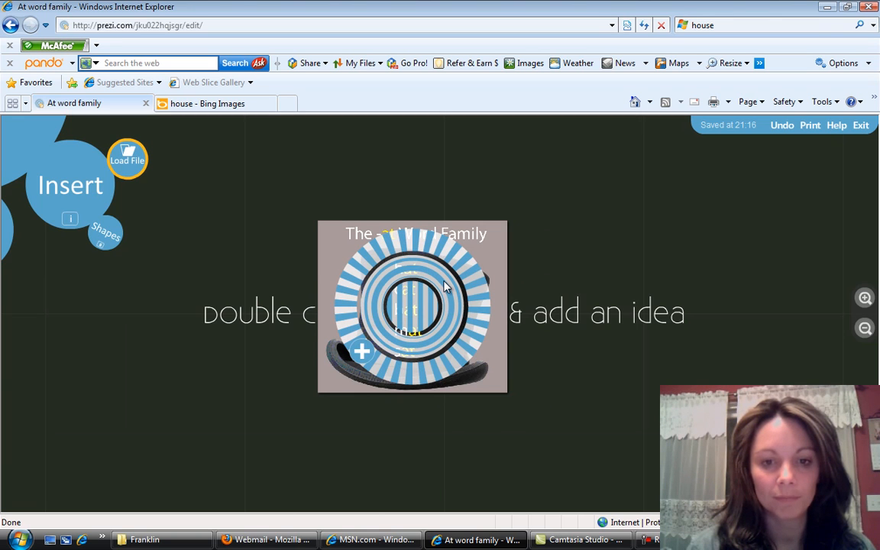
pyautogui.moveTo(447, 287); pyautogui.dragTo(489, 264)
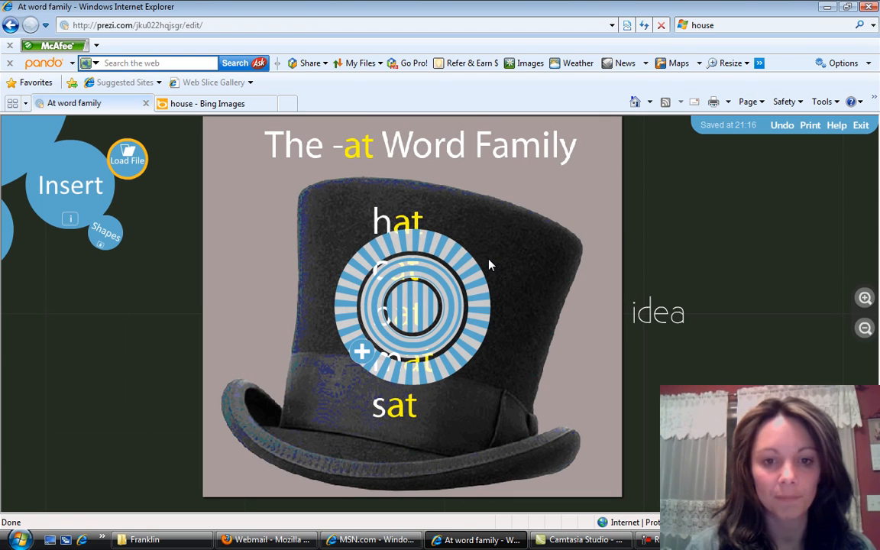
# - Rotate the hat image very slightly clockwise, enlarge it a little further and deselect it
pyautogui.moveTo(458, 262)
pyautogui.mouseDown()
pyautogui.moveTo(479, 307)
pyautogui.moveTo(485, 286)
pyautogui.moveTo(448, 258)
pyautogui.moveTo(452, 268)
pyautogui.mouseUp()
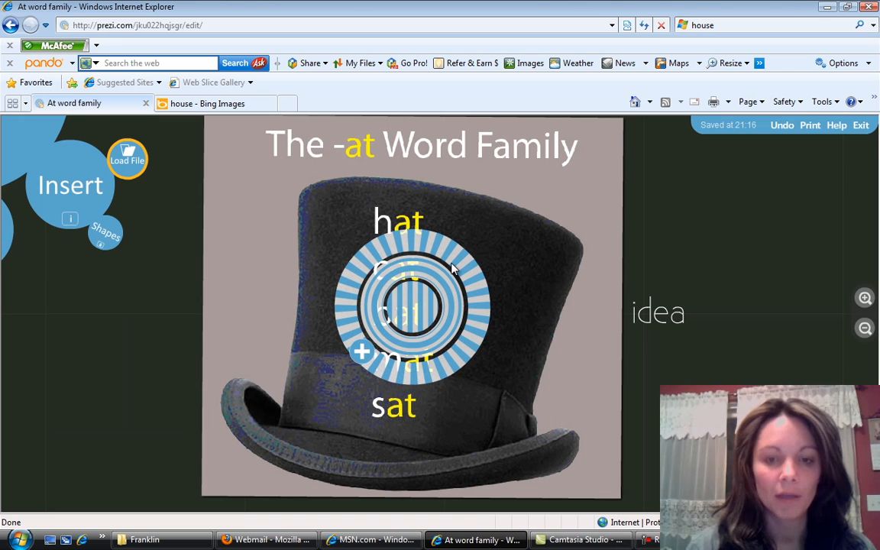
pyautogui.scroll(-1, 507, 263)
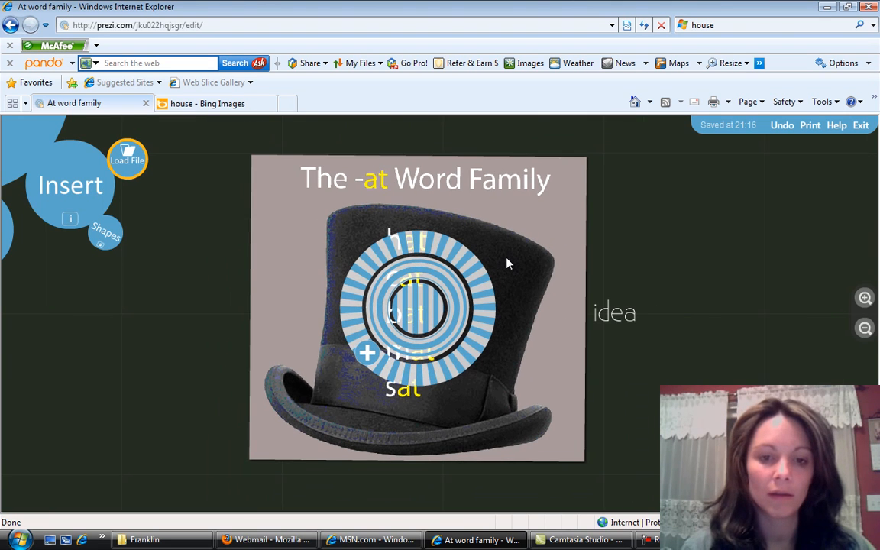
pyautogui.moveTo(457, 285); pyautogui.dragTo(469, 285)
pyautogui.click(648, 296)
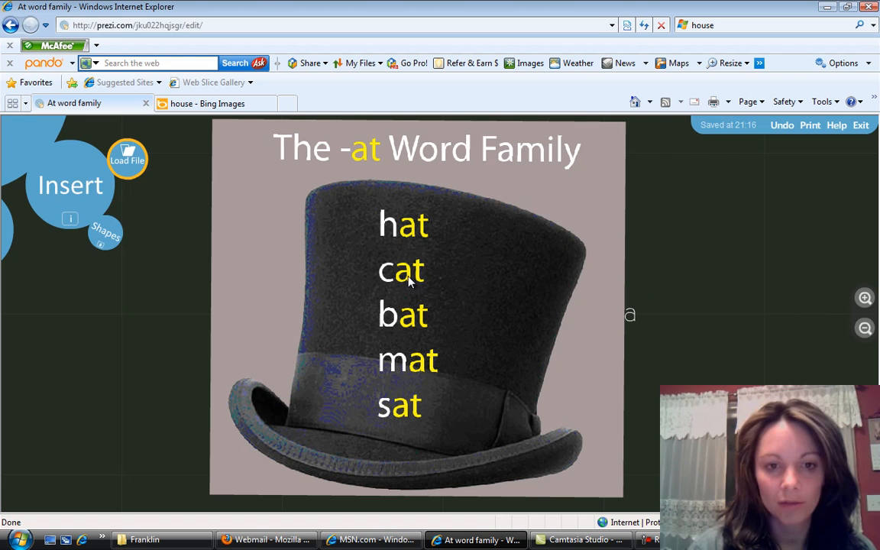
pyautogui.click(483, 299)
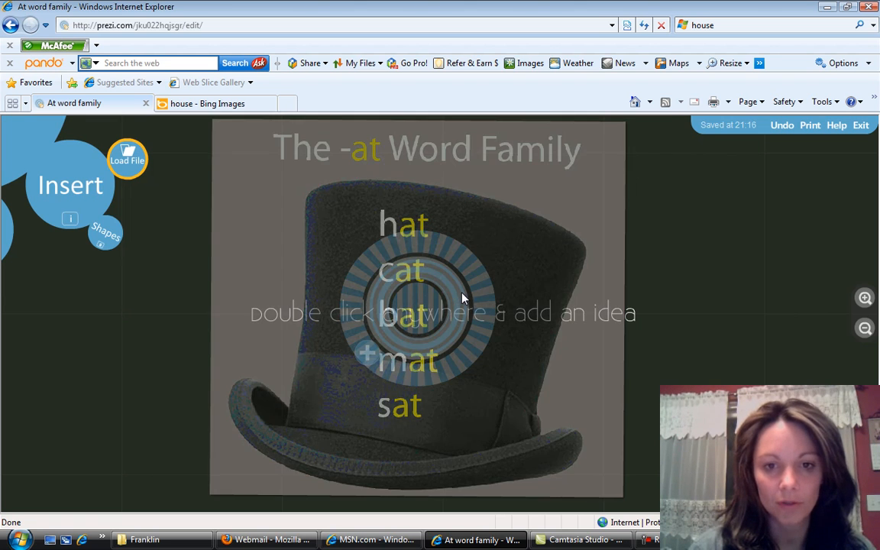
pyautogui.scroll(2, 462, 299)
pyautogui.scroll(-1, 468, 297)
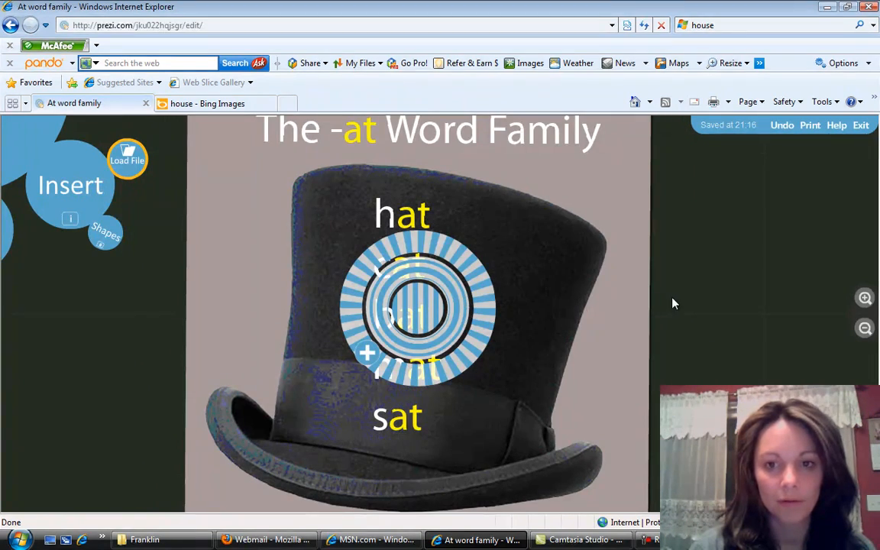
# - Deselect the hat image and capture the current view of the whole hat as the first path stop
pyautogui.click(669, 303)
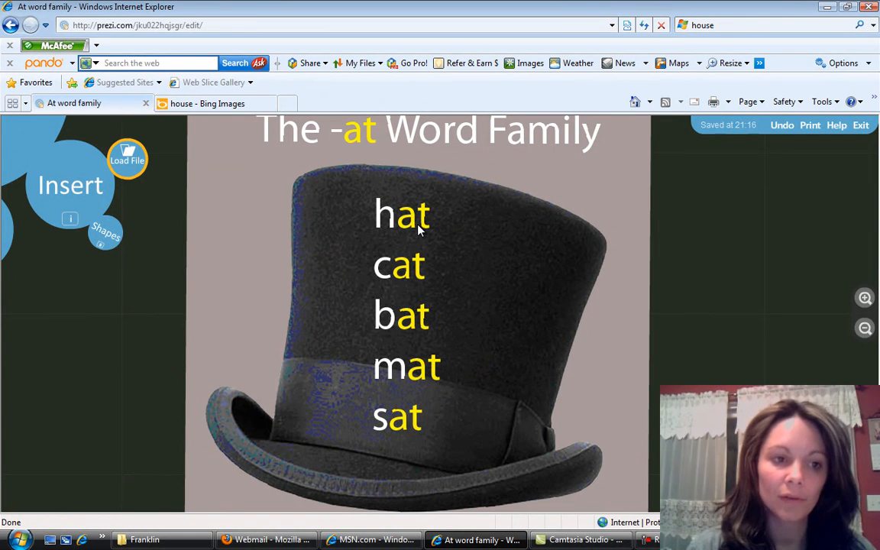
pyautogui.click(19, 142)
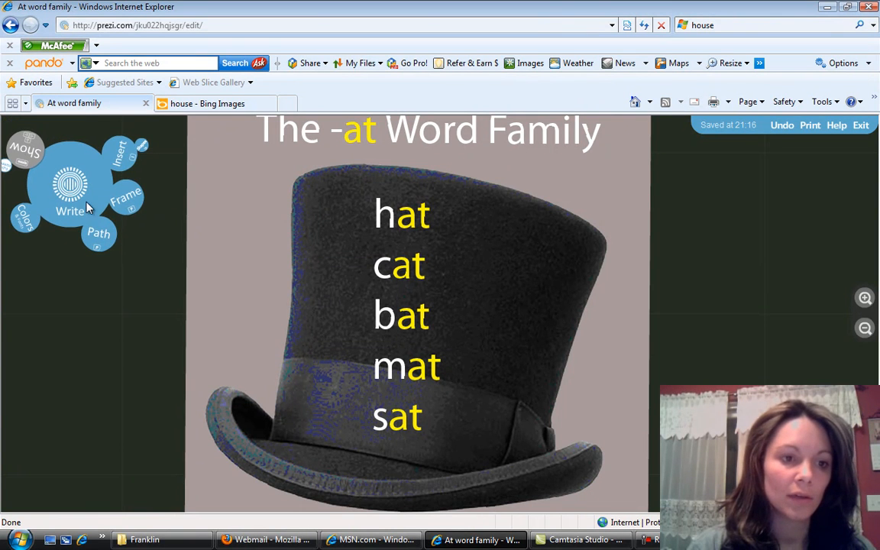
pyautogui.click(98, 232)
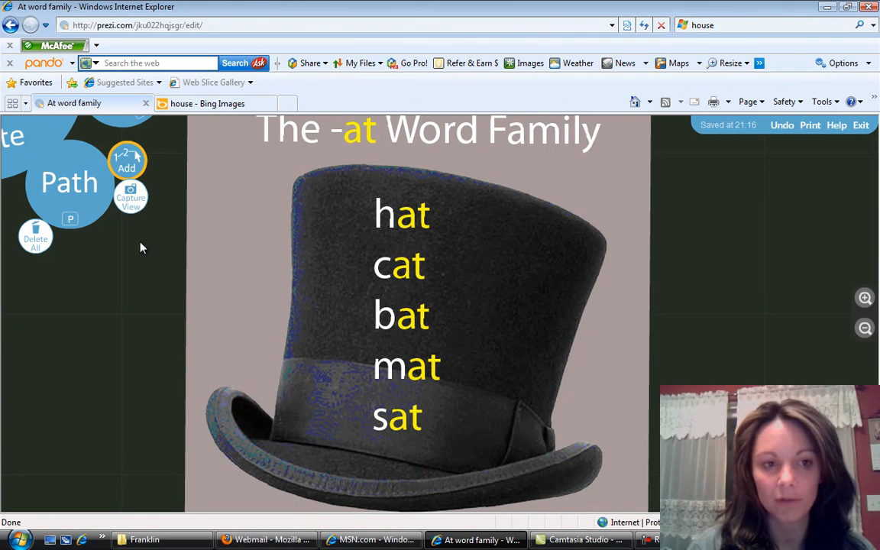
pyautogui.click(132, 201)
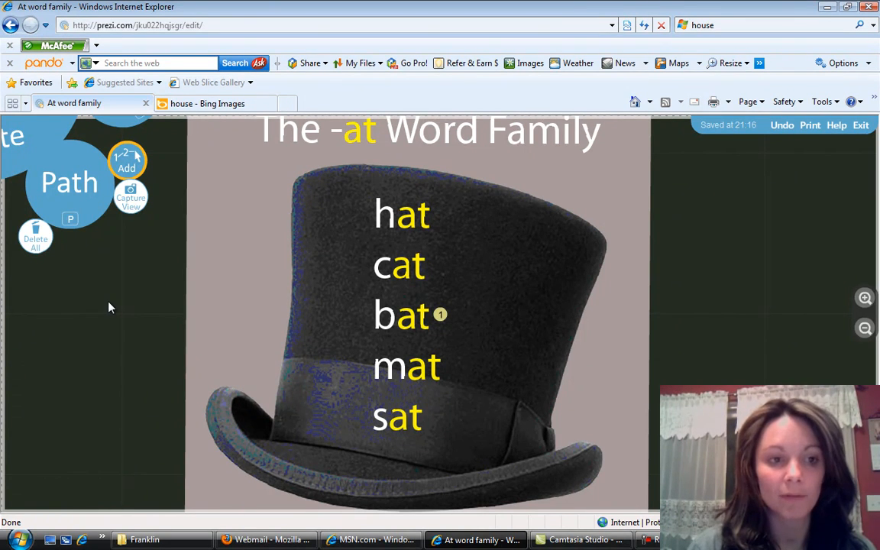
pyautogui.click(28, 123)
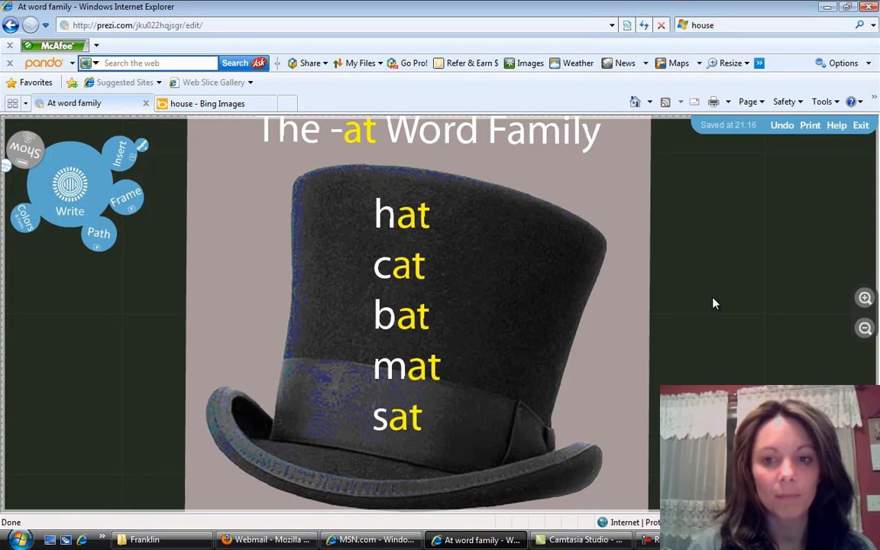
# - Capture a close-up view of the word "hat" as the second path stop
pyautogui.click(864, 301)
pyautogui.moveTo(802, 223); pyautogui.dragTo(800, 390)
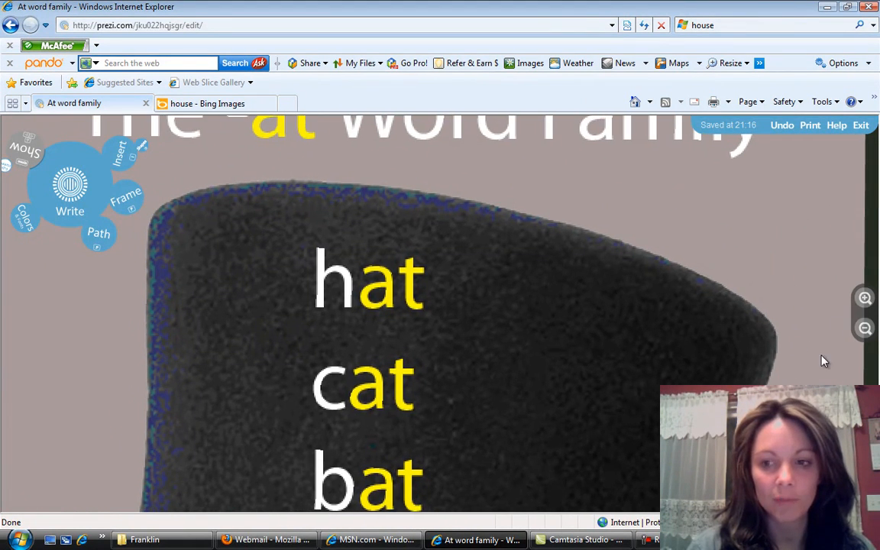
pyautogui.click(865, 298)
pyautogui.moveTo(723, 256); pyautogui.dragTo(811, 367)
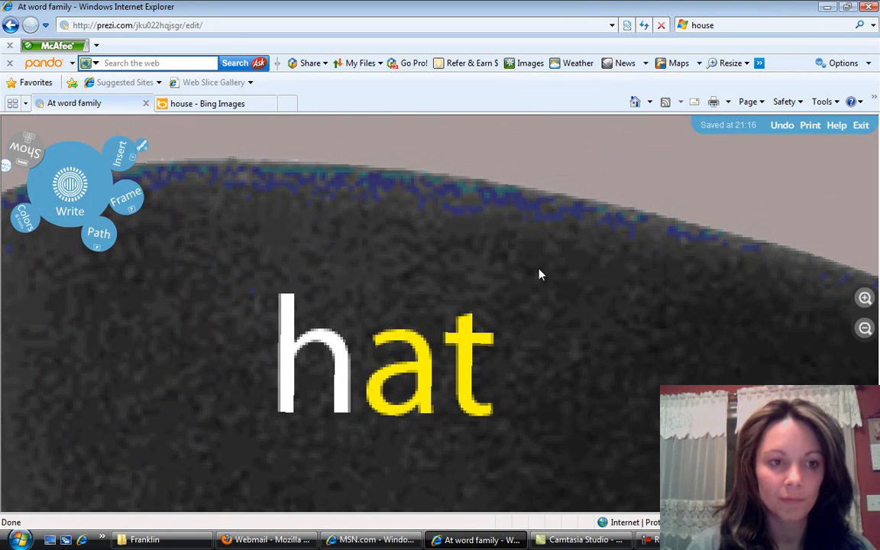
pyautogui.click(96, 235)
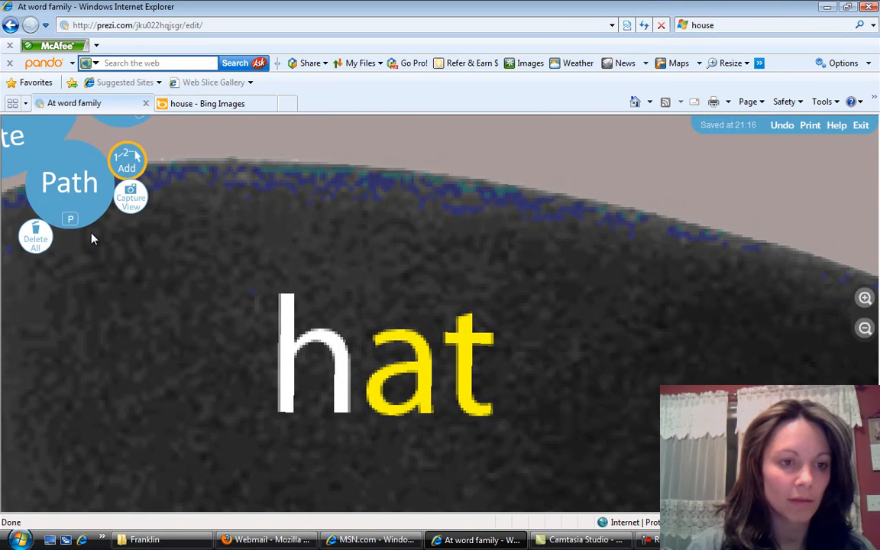
pyautogui.click(128, 197)
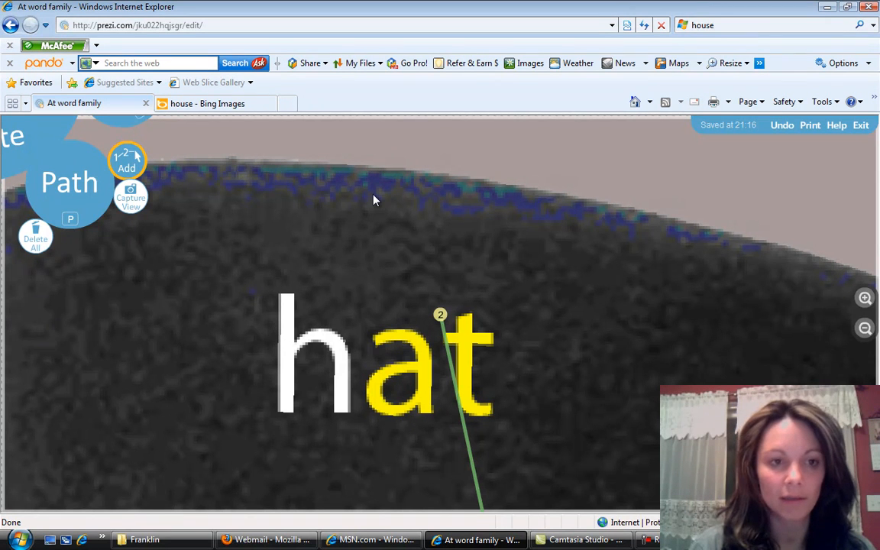
pyautogui.click(22, 152)
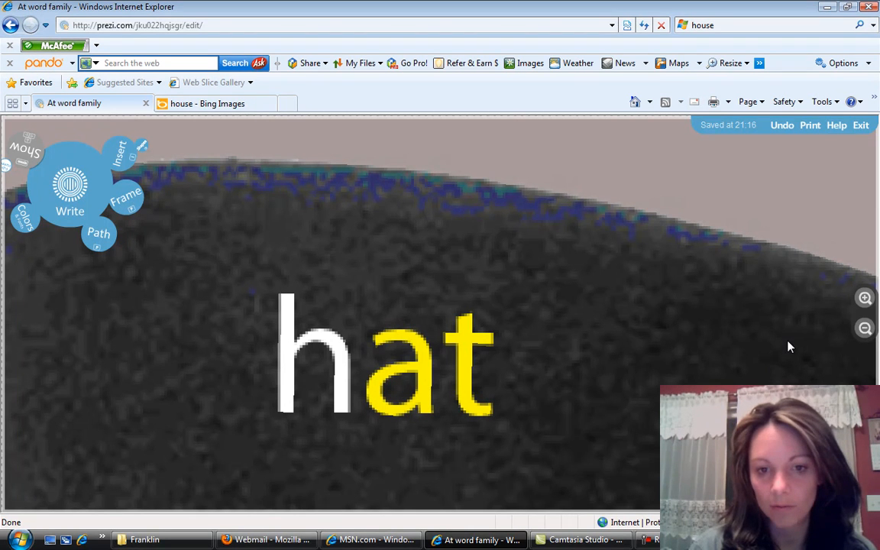
# - Add the body text "That hat is black." at a tiny scale inside the letter h of the word "hat"
pyautogui.click(864, 300)
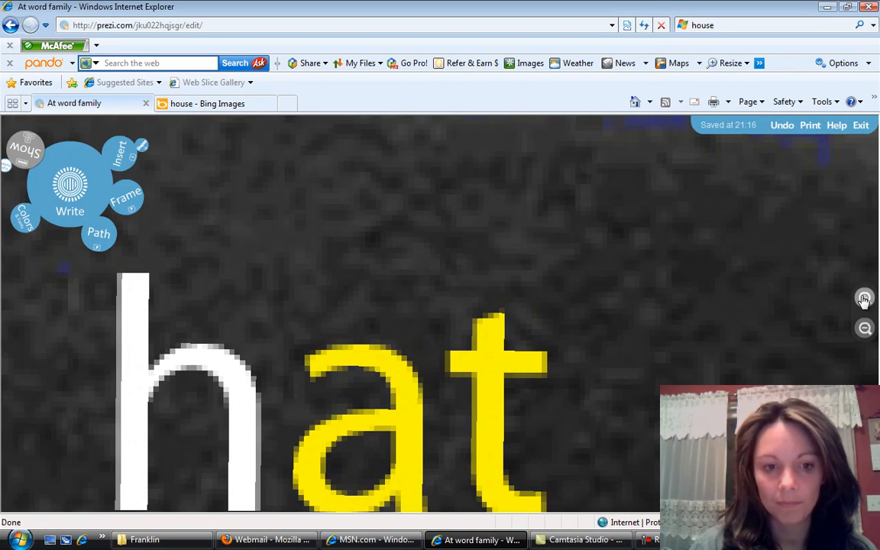
pyautogui.moveTo(671, 331); pyautogui.dragTo(780, 309)
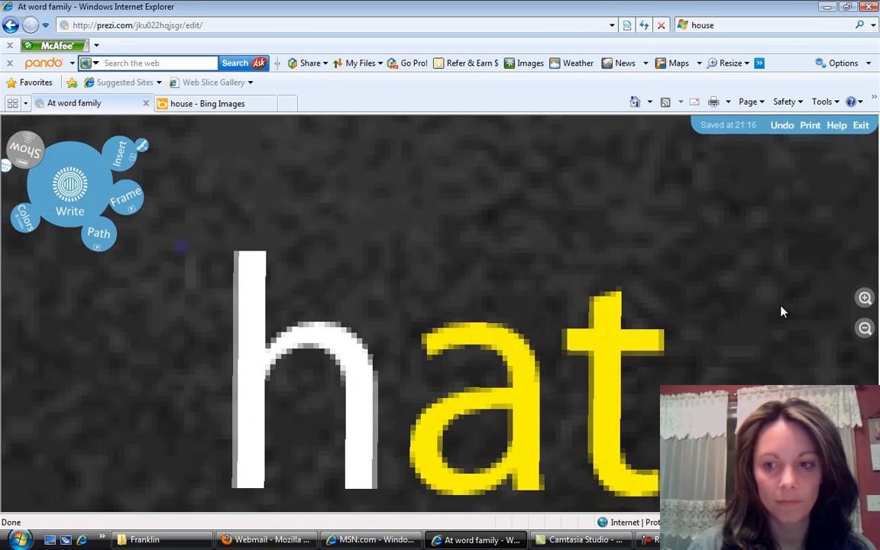
pyautogui.click(866, 298)
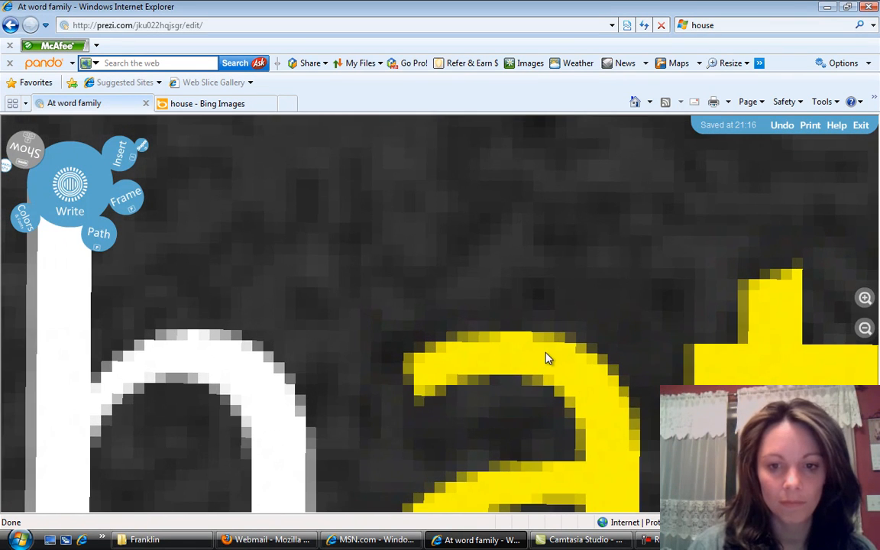
pyautogui.scroll(2, 615, 299)
pyautogui.moveTo(663, 261); pyautogui.dragTo(705, 181)
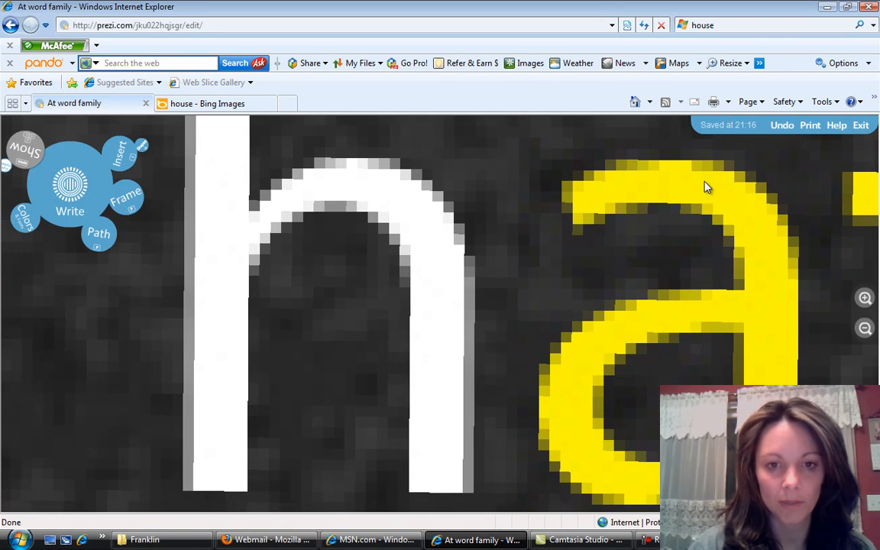
pyautogui.click(865, 298)
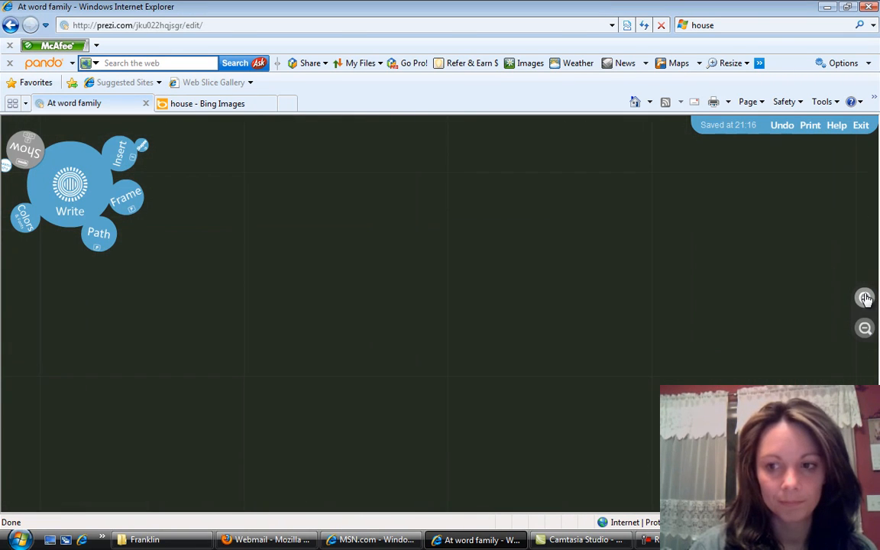
pyautogui.moveTo(607, 275); pyautogui.dragTo(788, 296)
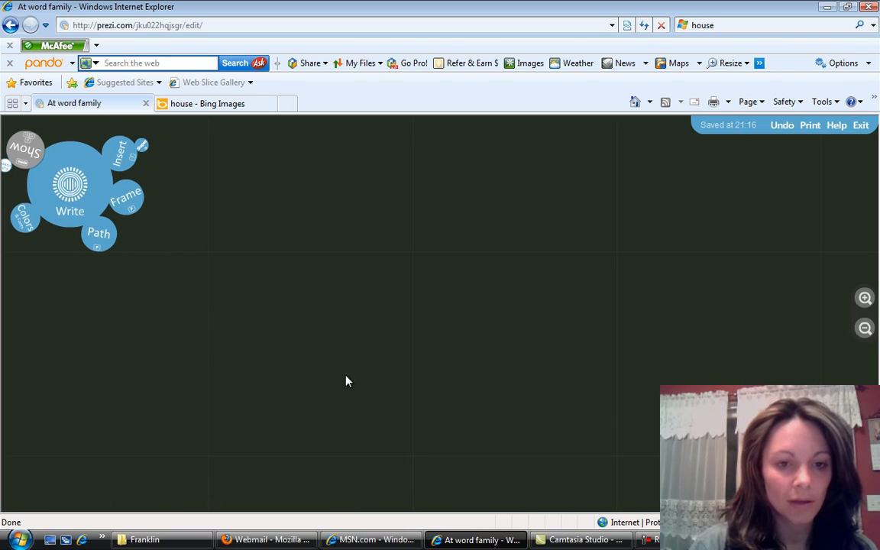
pyautogui.doubleClick(382, 389)
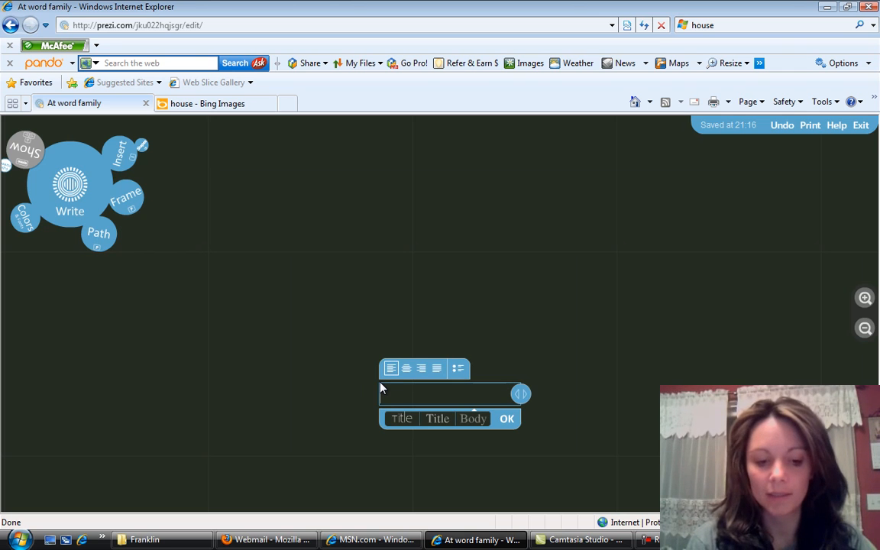
pyautogui.write('That hat is black')
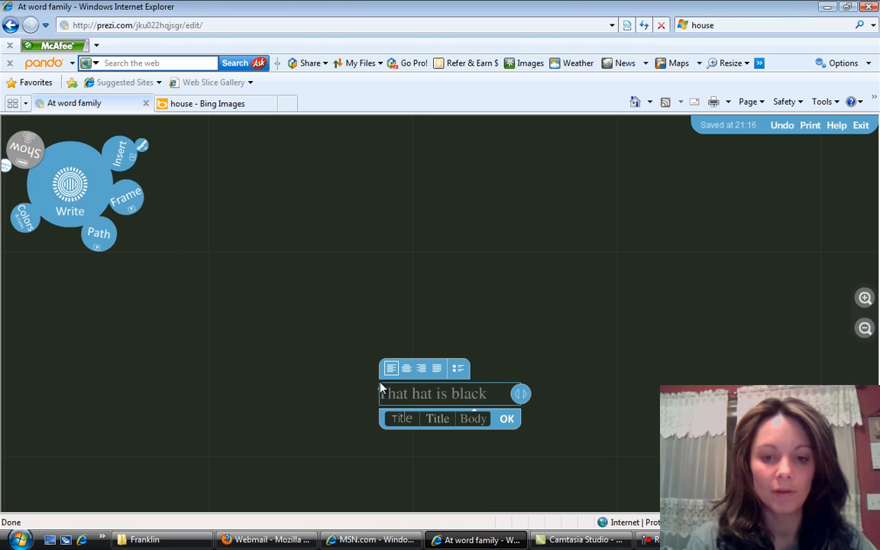
pyautogui.write('.')
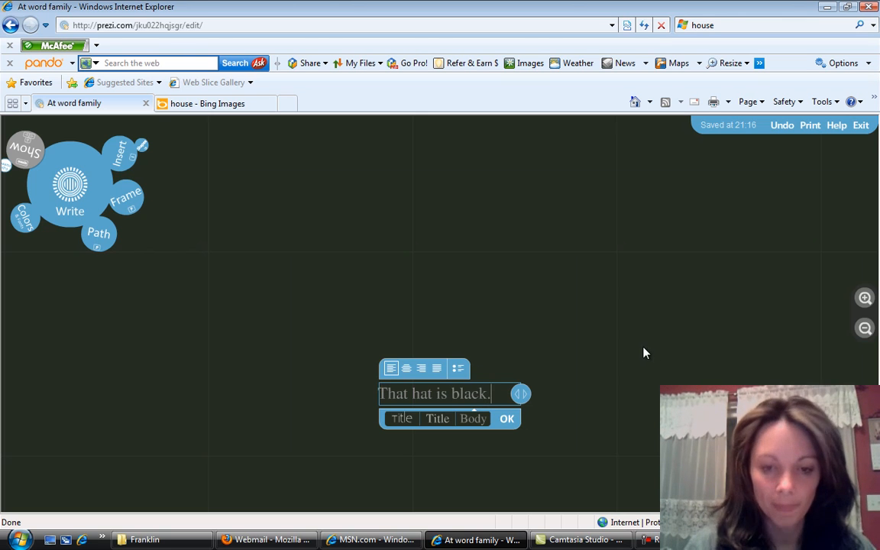
pyautogui.click(558, 372)
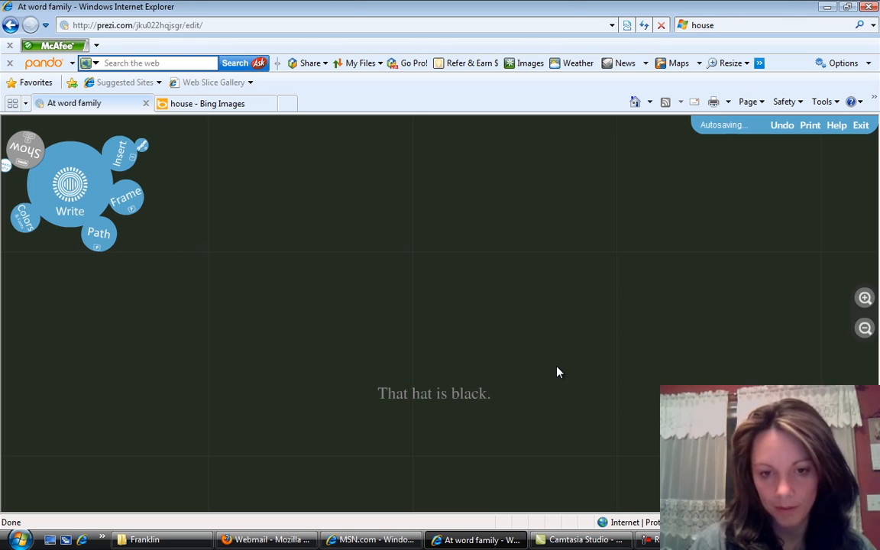
# - Move the sentence "That hat is black." to the right, clear of the grey pixelated edge, and deselect it
pyautogui.click(448, 402)
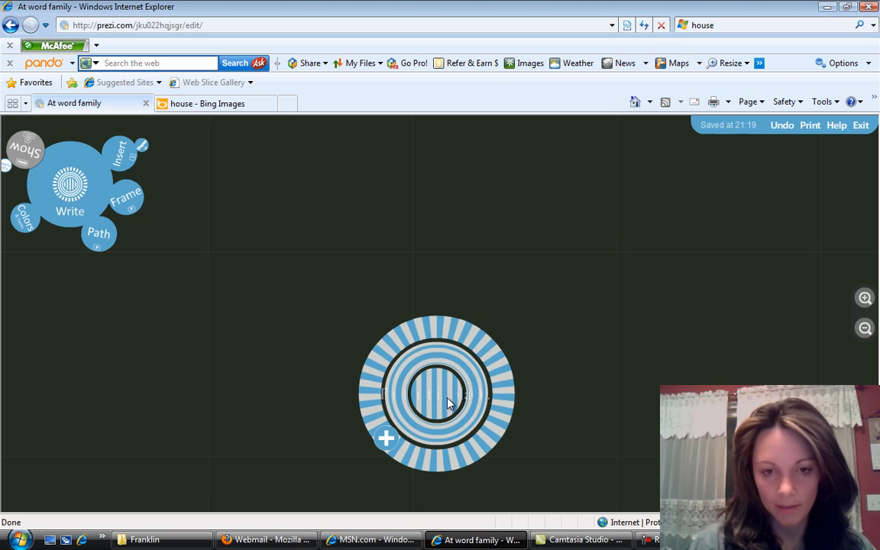
pyautogui.click(589, 436)
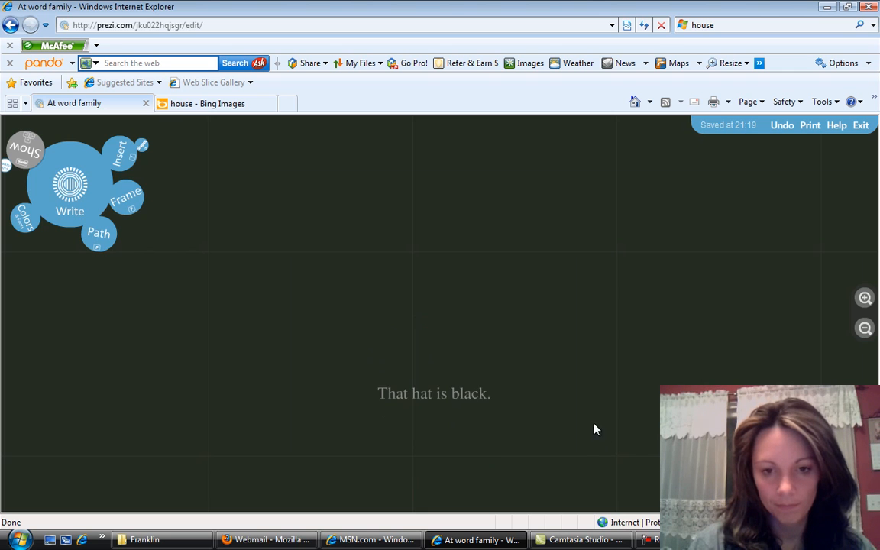
pyautogui.click(866, 300)
pyautogui.moveTo(634, 359); pyautogui.dragTo(613, 202)
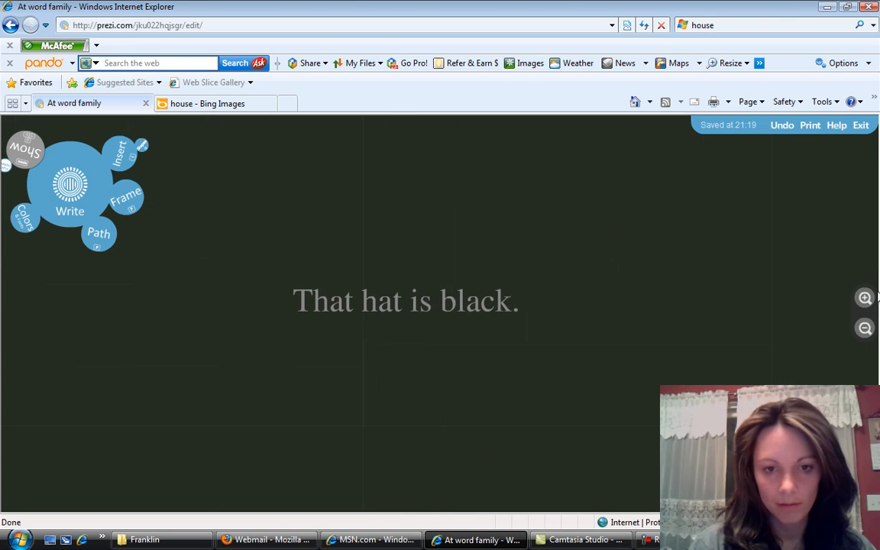
pyautogui.click(866, 298)
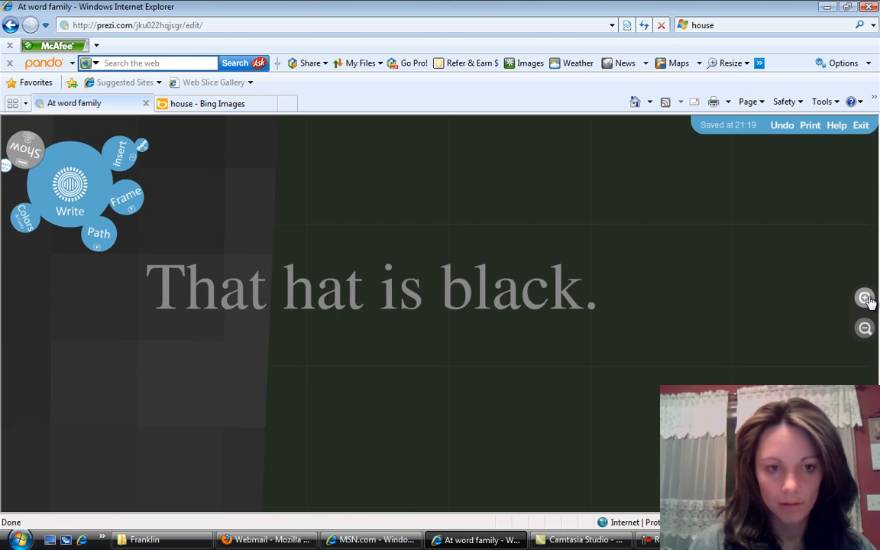
pyautogui.click(554, 317)
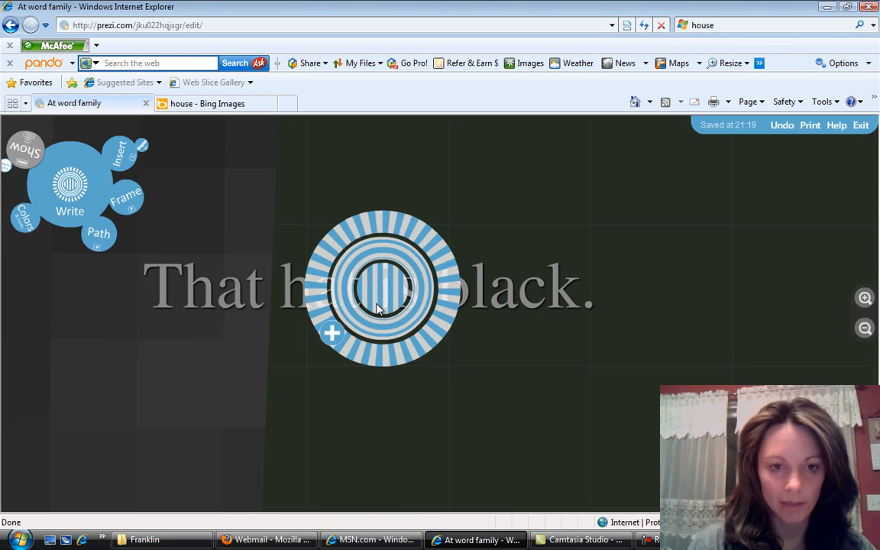
pyautogui.moveTo(373, 304); pyautogui.dragTo(520, 316)
pyautogui.doubleClick(520, 316)
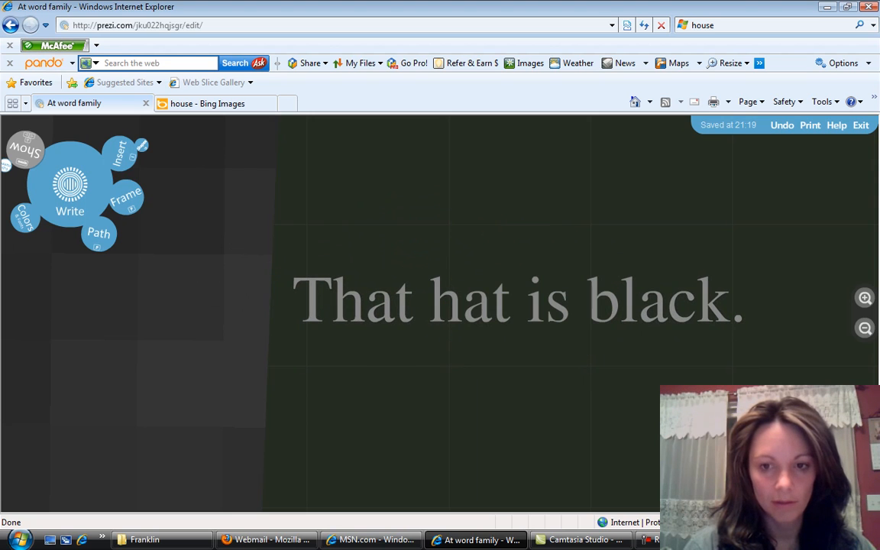
# - Move the sentence further right and slightly down into the open dark area, and deselect it
pyautogui.moveTo(571, 435); pyautogui.dragTo(439, 433)
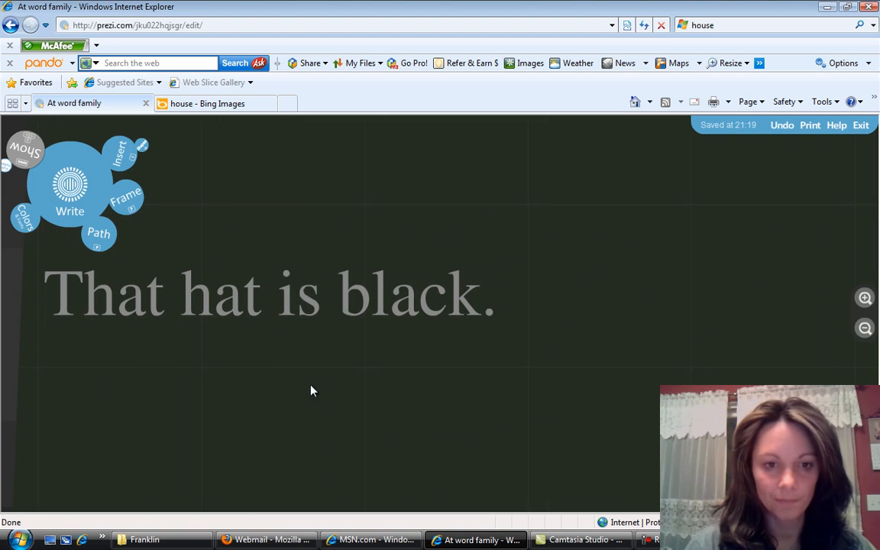
pyautogui.click(262, 319)
pyautogui.moveTo(261, 319); pyautogui.dragTo(435, 337)
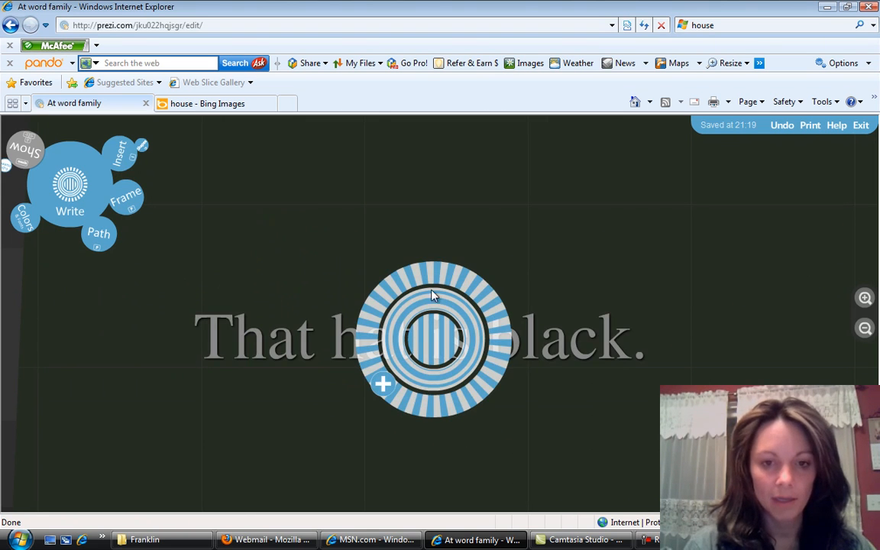
pyautogui.click(431, 251)
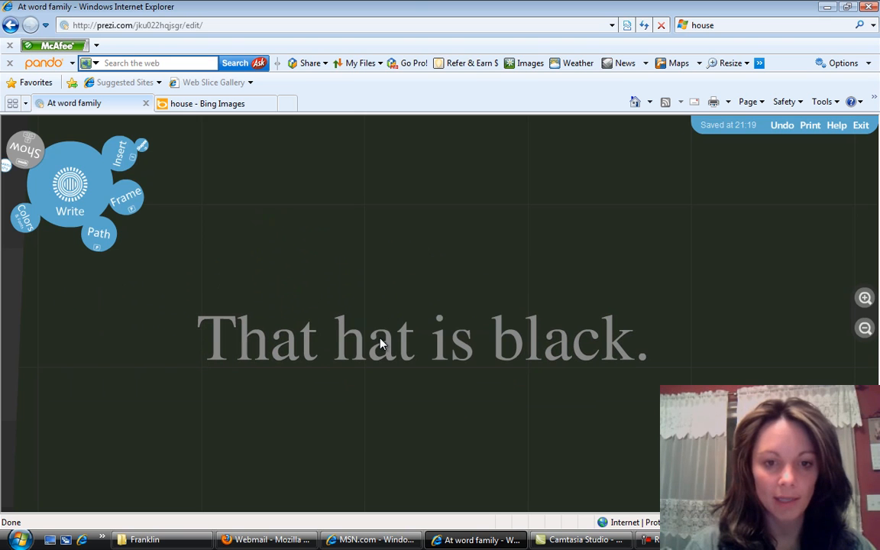
# - Draw a yellow highlighter stroke across the word "hat" in the sentence
pyautogui.click(120, 159)
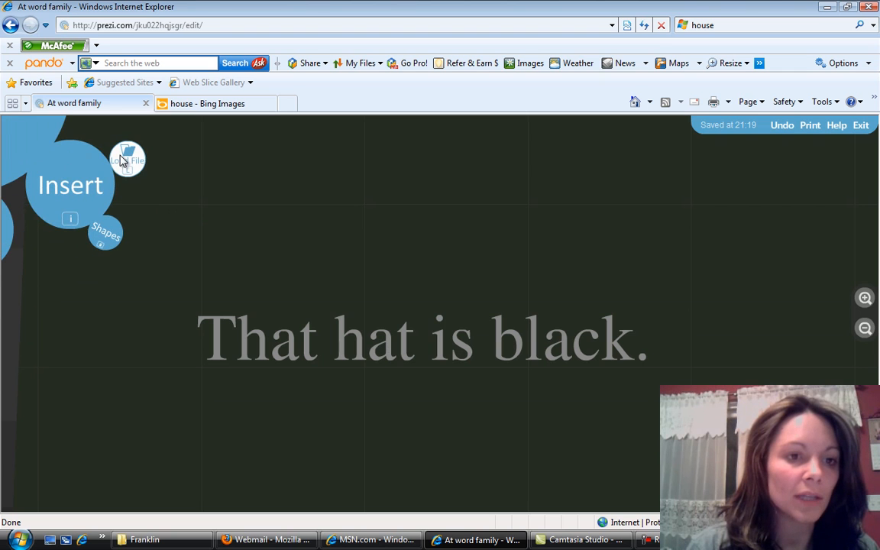
pyautogui.click(105, 239)
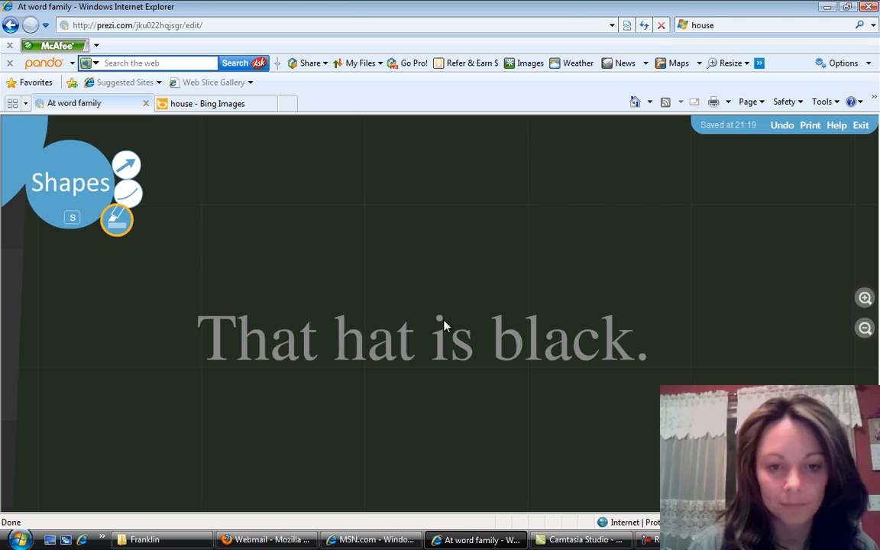
pyautogui.moveTo(329, 341); pyautogui.dragTo(414, 348)
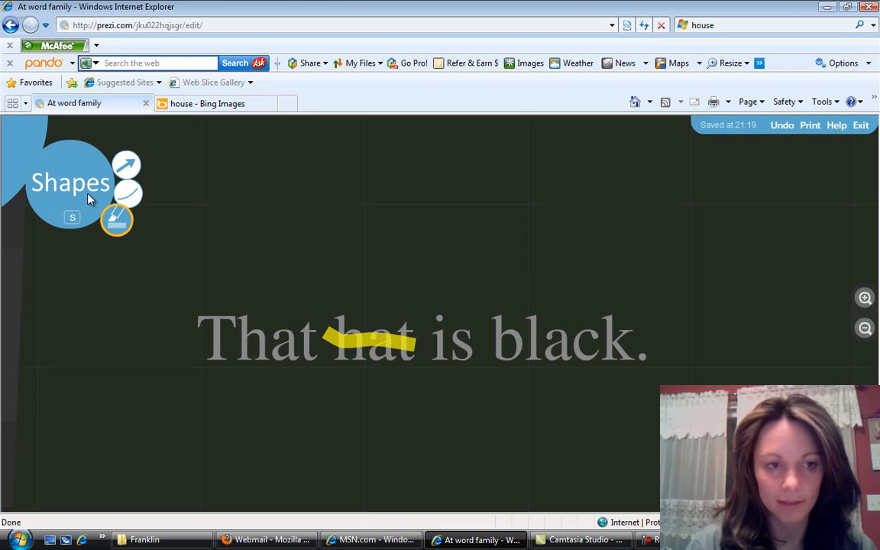
# - Move the yellow highlighter stroke down so it underlines the word "hat" in the sentence, and deselect it
pyautogui.click(15, 147)
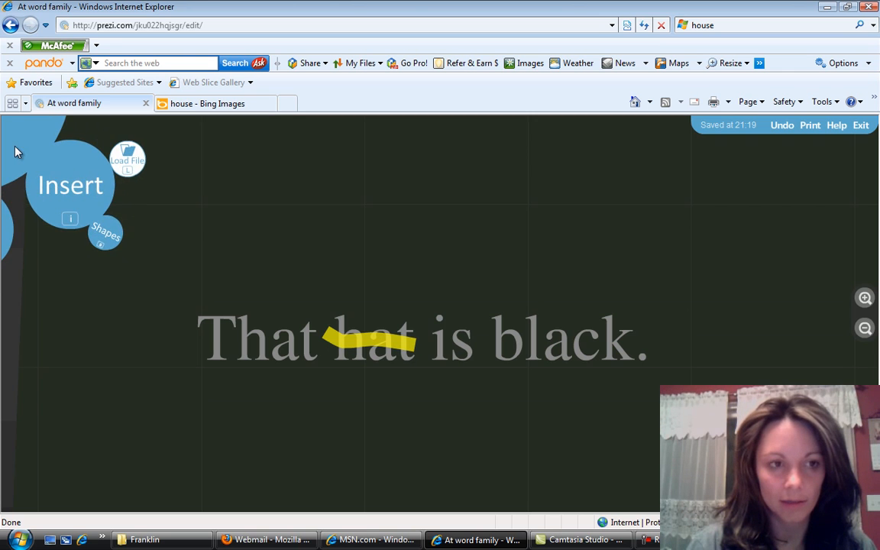
pyautogui.click(28, 151)
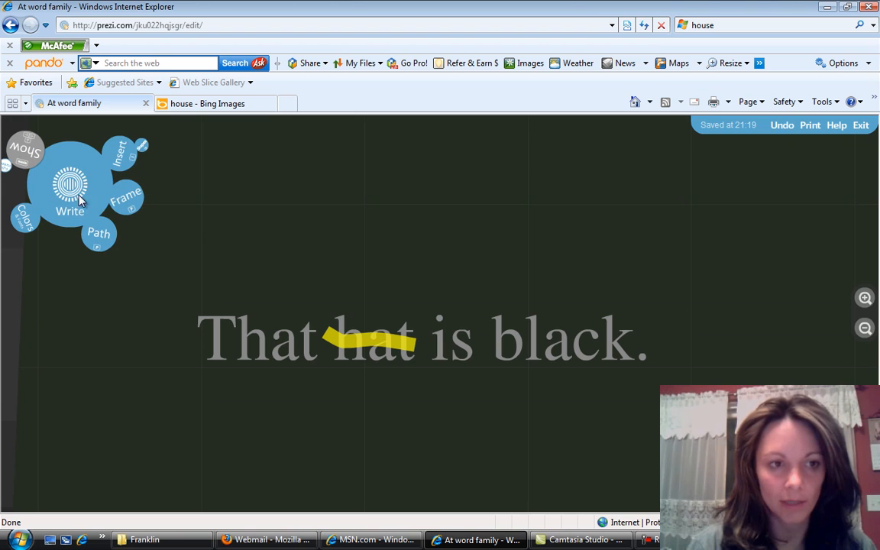
pyautogui.click(380, 348)
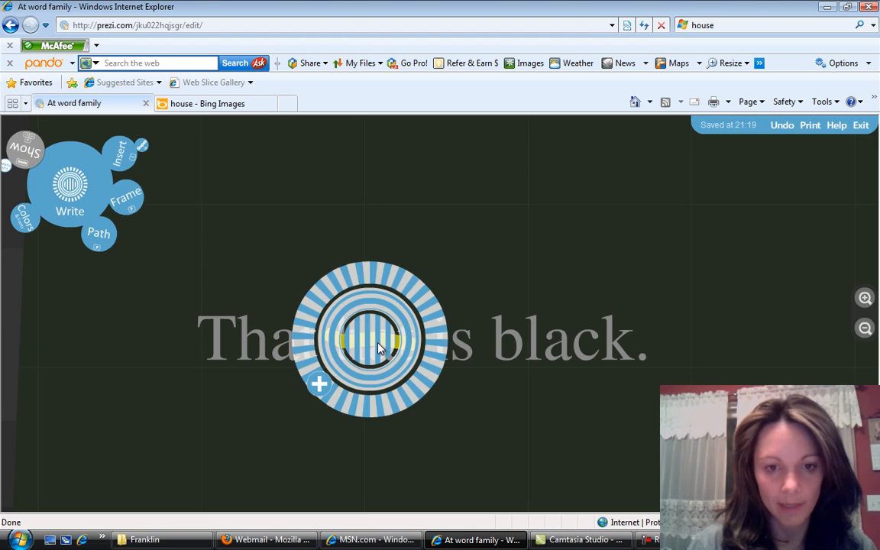
pyautogui.moveTo(380, 348); pyautogui.dragTo(377, 373)
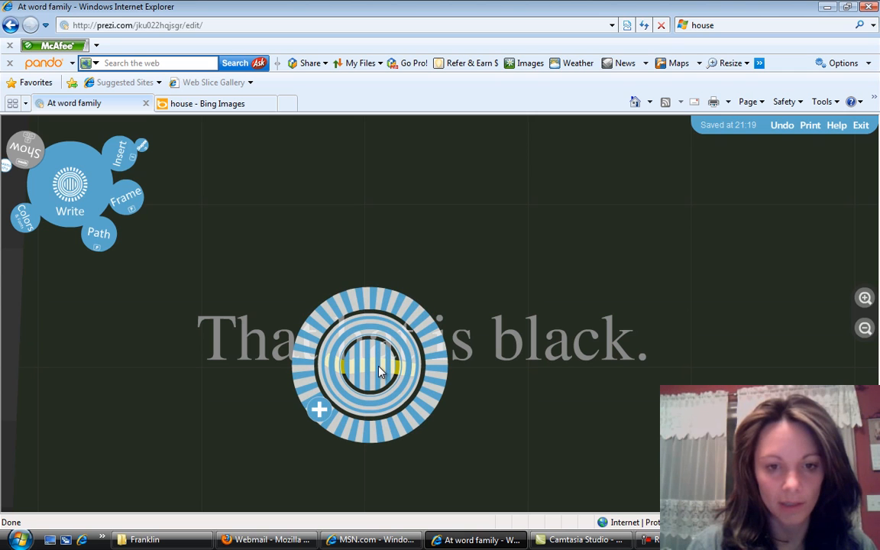
pyautogui.click(371, 216)
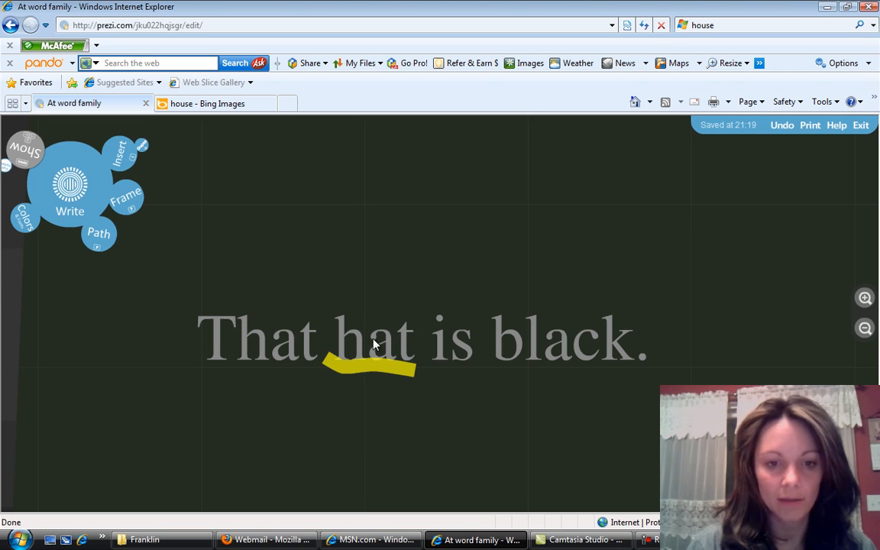
pyautogui.click(375, 367)
pyautogui.moveTo(375, 370); pyautogui.dragTo(375, 374)
pyautogui.click(387, 253)
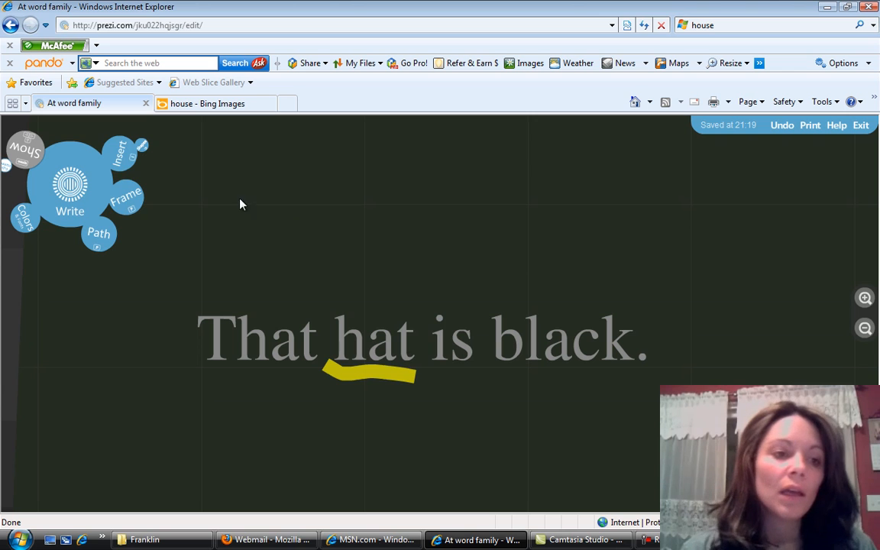
# - Capture the current view of the sentence "That hat is black." as path stop 3 and leave path editing
pyautogui.click(97, 230)
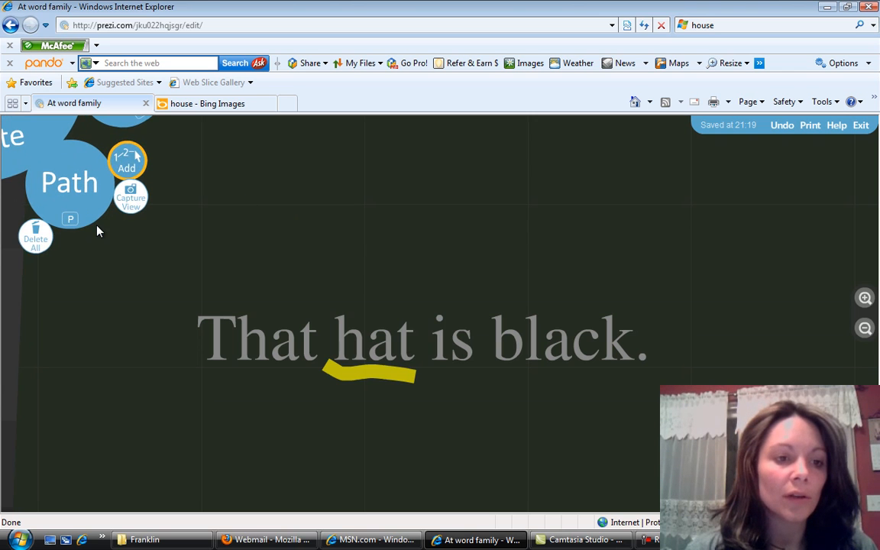
pyautogui.click(132, 198)
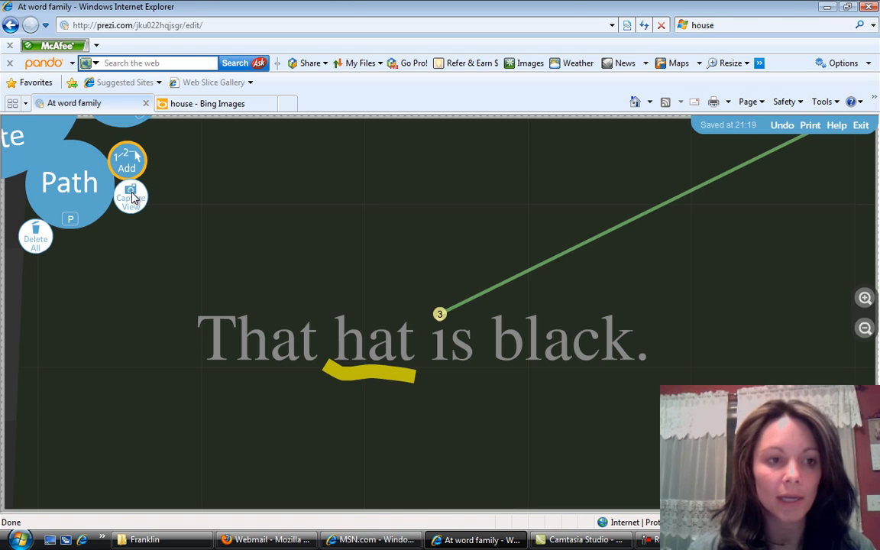
pyautogui.click(33, 137)
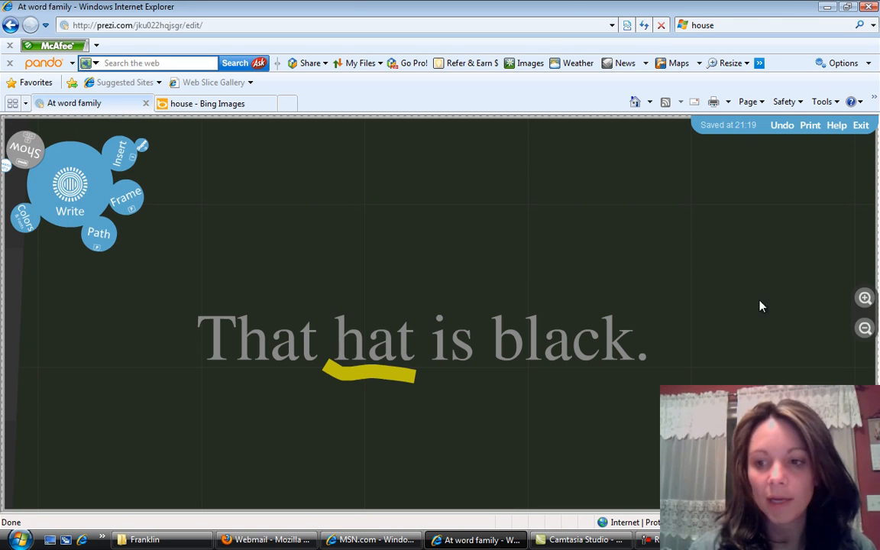
# - Add the large outer frame around the whole hat image to the path as stop 4, and leave path editing
pyautogui.click(866, 329)
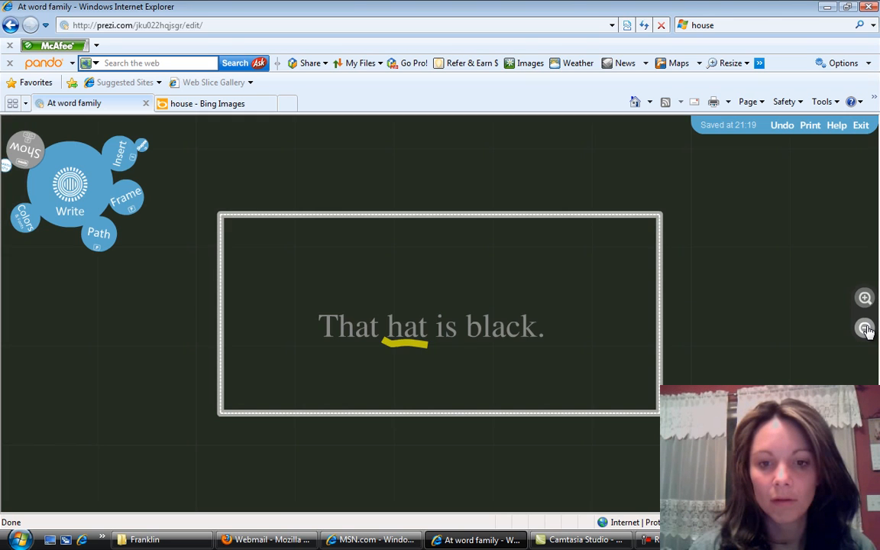
pyautogui.click(865, 329)
pyautogui.click(866, 328)
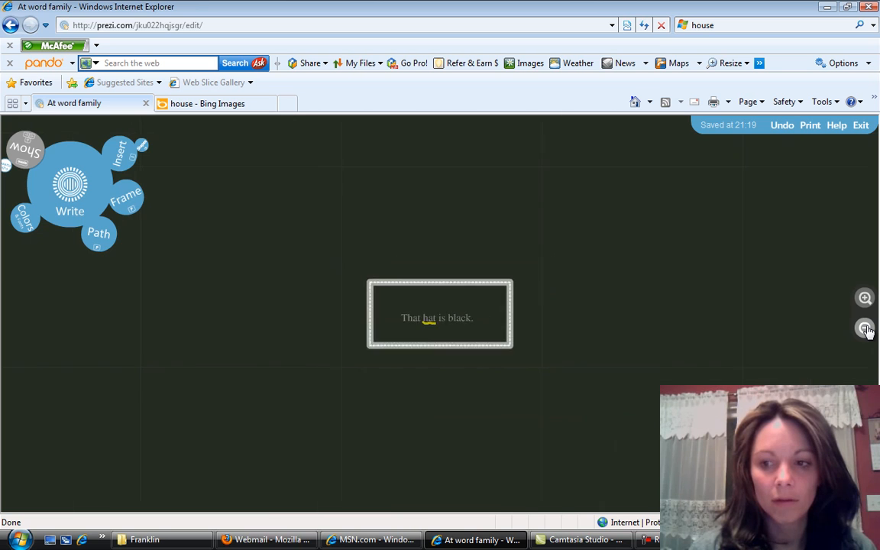
pyautogui.click(866, 328)
pyautogui.click(866, 329)
pyautogui.click(866, 328)
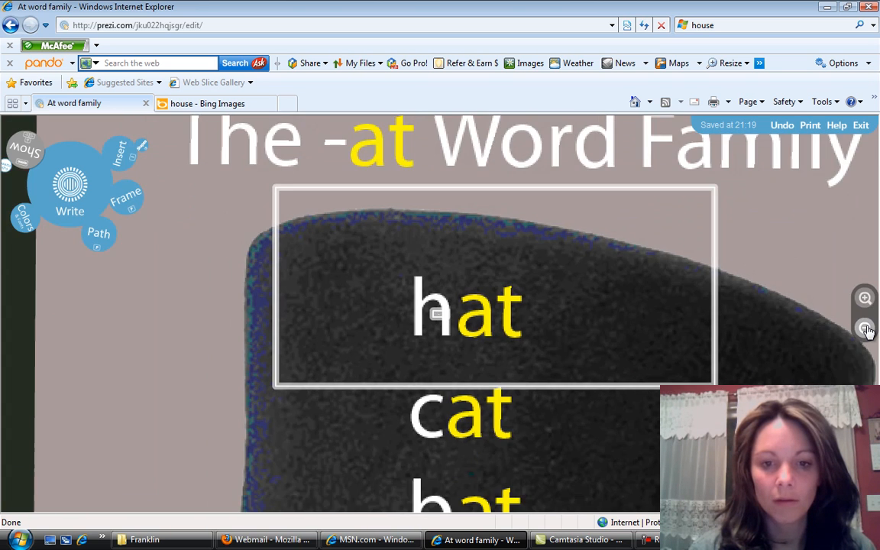
pyautogui.click(866, 329)
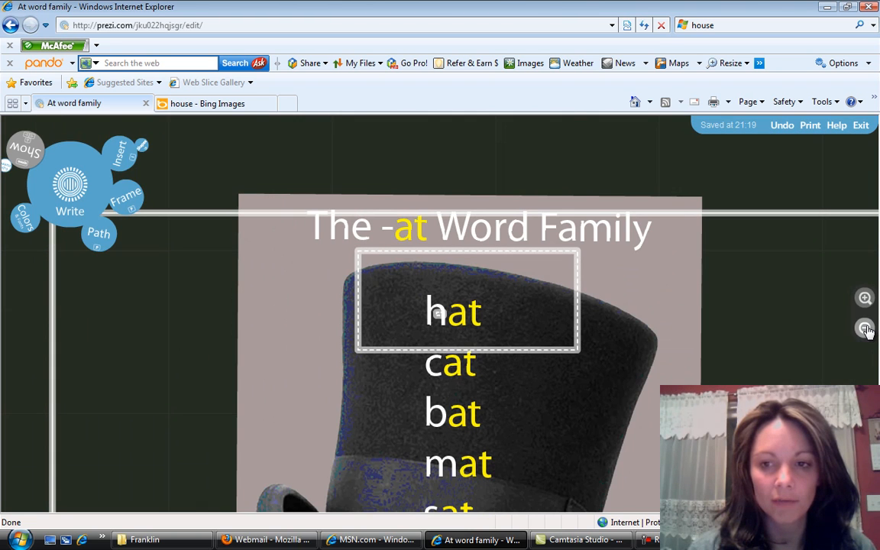
pyautogui.moveTo(751, 360); pyautogui.dragTo(712, 265)
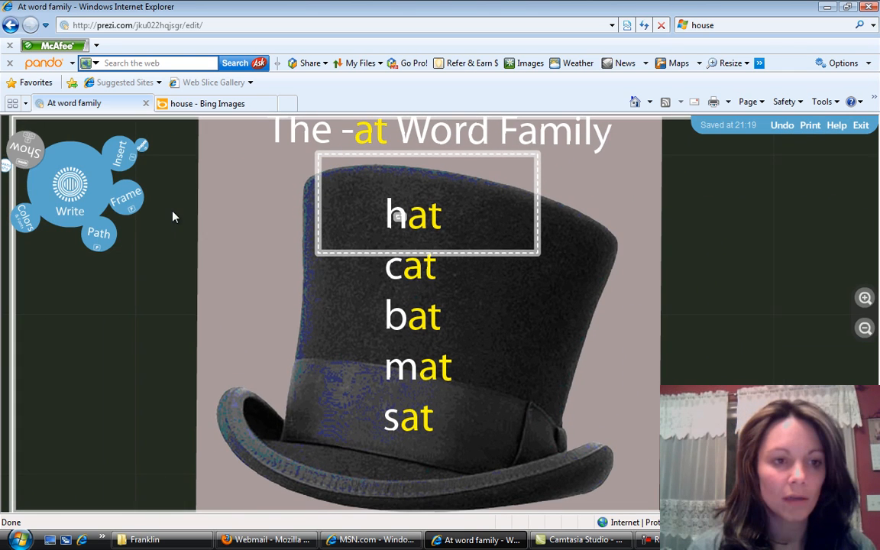
pyautogui.click(95, 234)
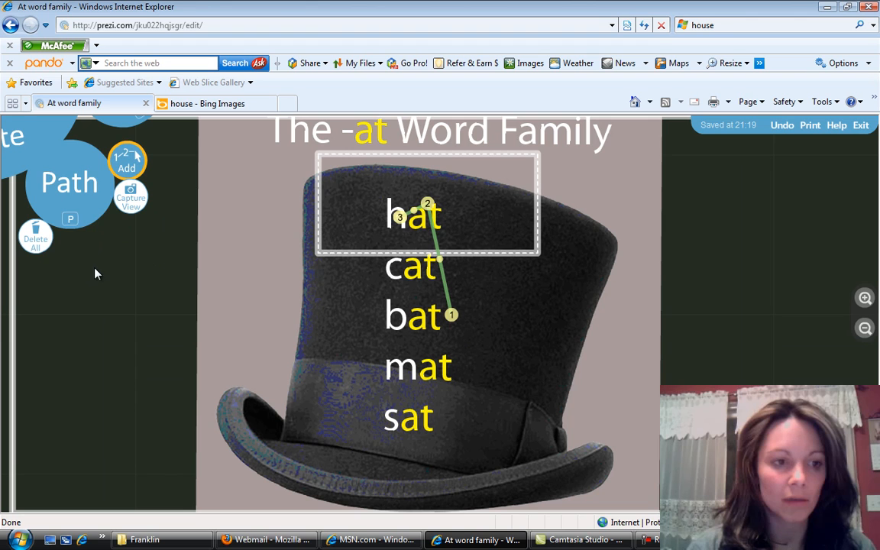
pyautogui.click(13, 297)
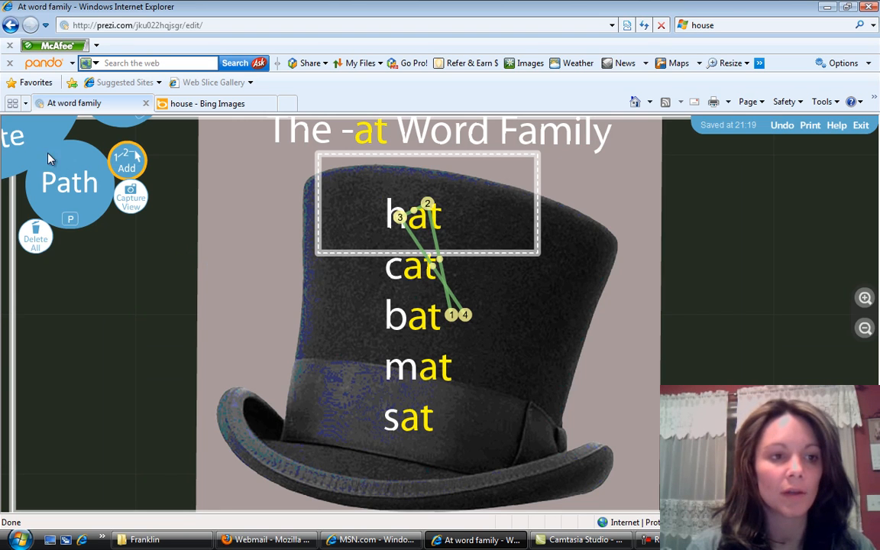
pyautogui.click(33, 128)
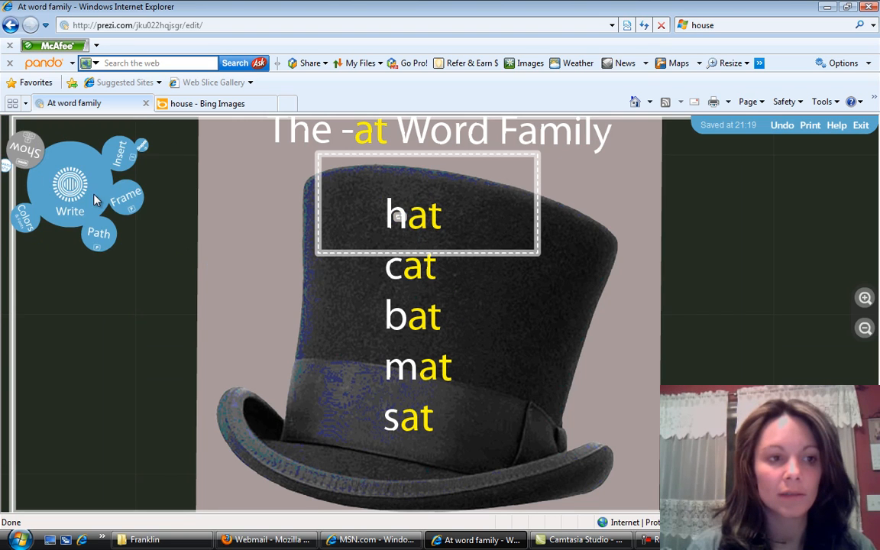
# - Play the presentation full screen through the "hat" word, the hidden sentence and the whole-hat view, and leave full screen
pyautogui.click(23, 147)
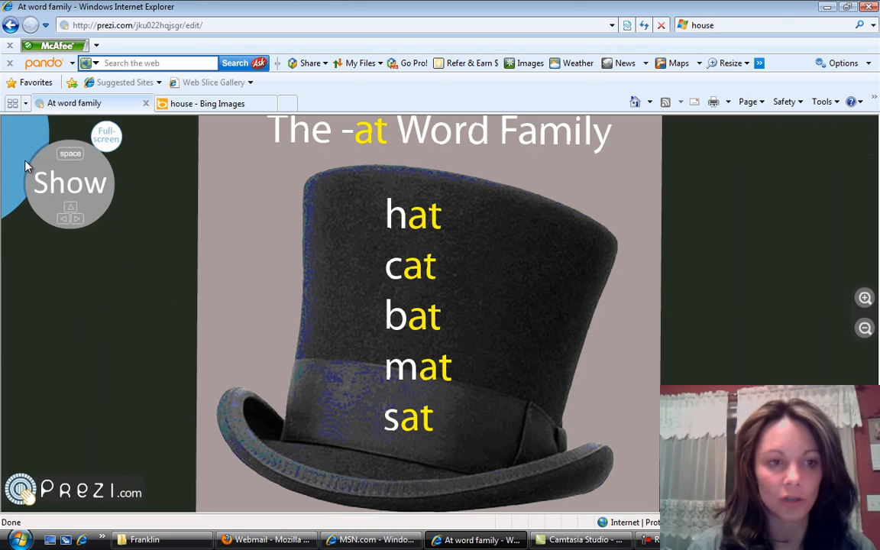
pyautogui.click(107, 134)
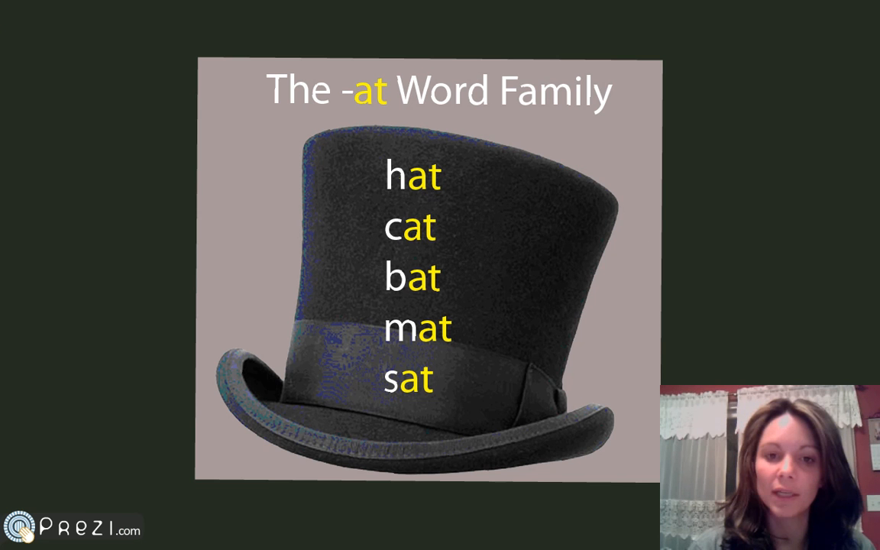
pyautogui.press('Right')
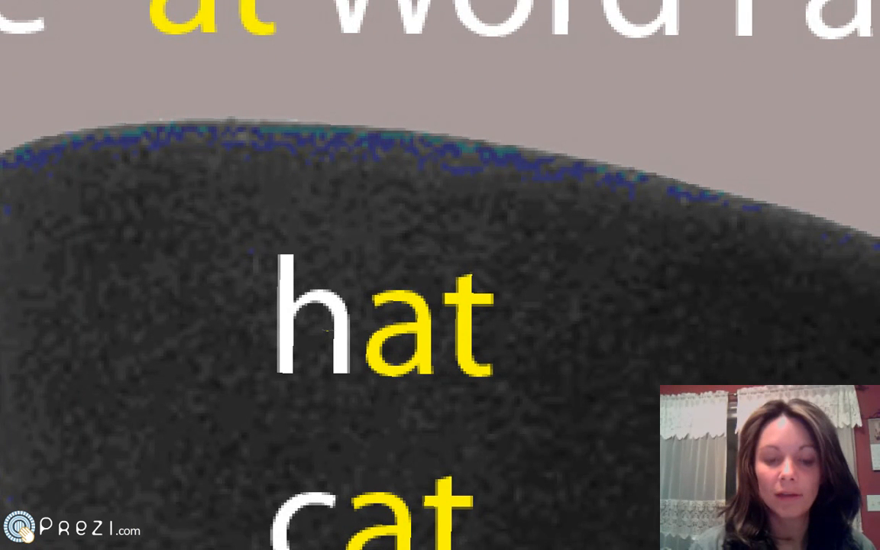
pyautogui.press('Right')
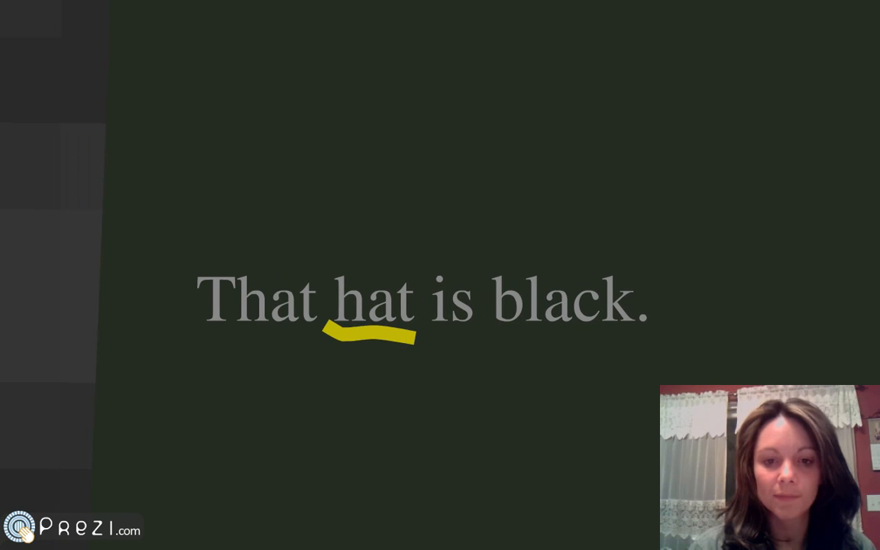
pyautogui.press('Right')
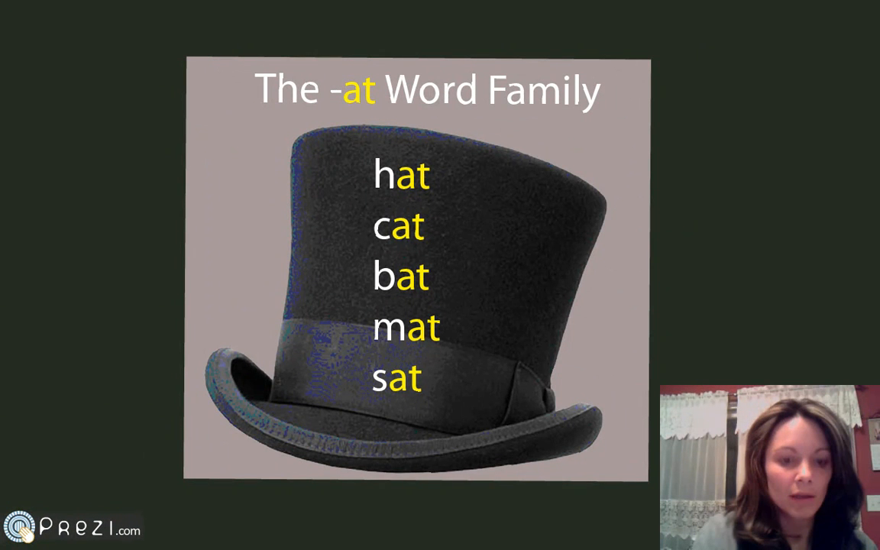
pyautogui.press('Escape')
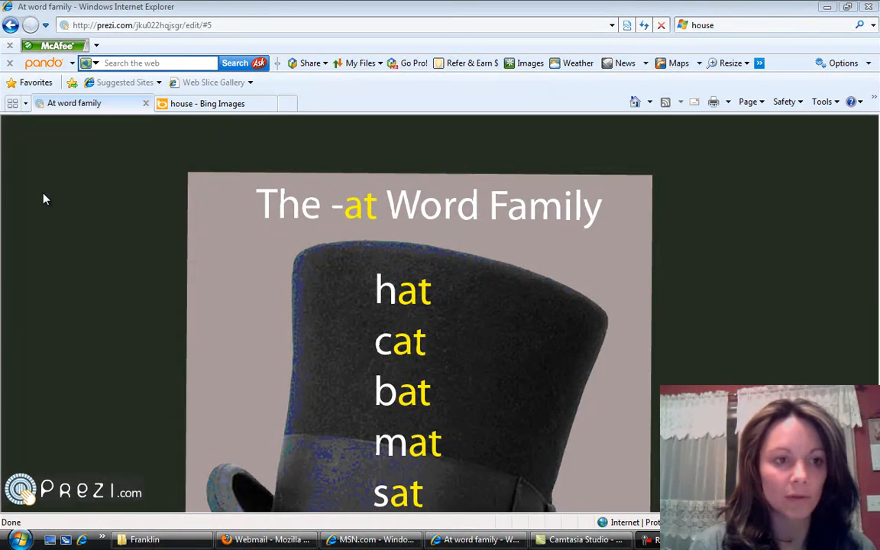
# - Return from show mode to editing and exit the editor to the list of own presentations
pyautogui.moveTo(42, 179)
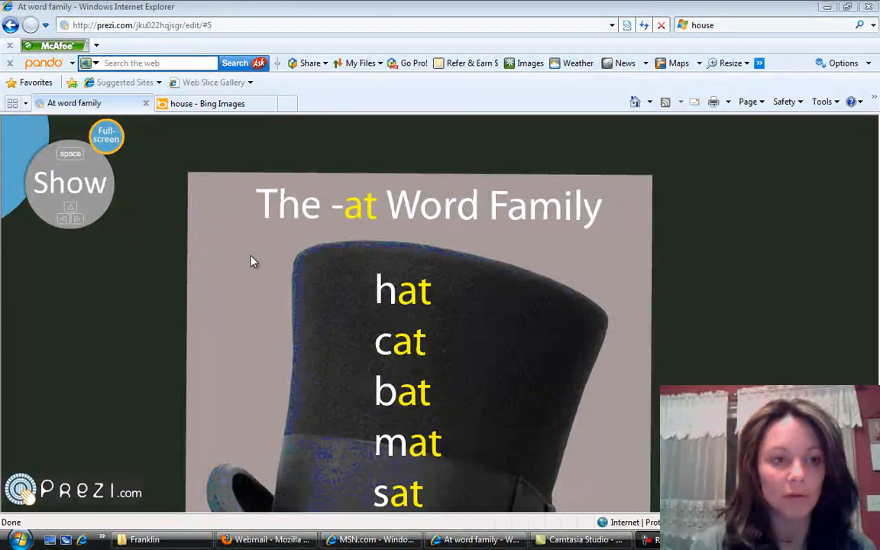
pyautogui.click(14, 141)
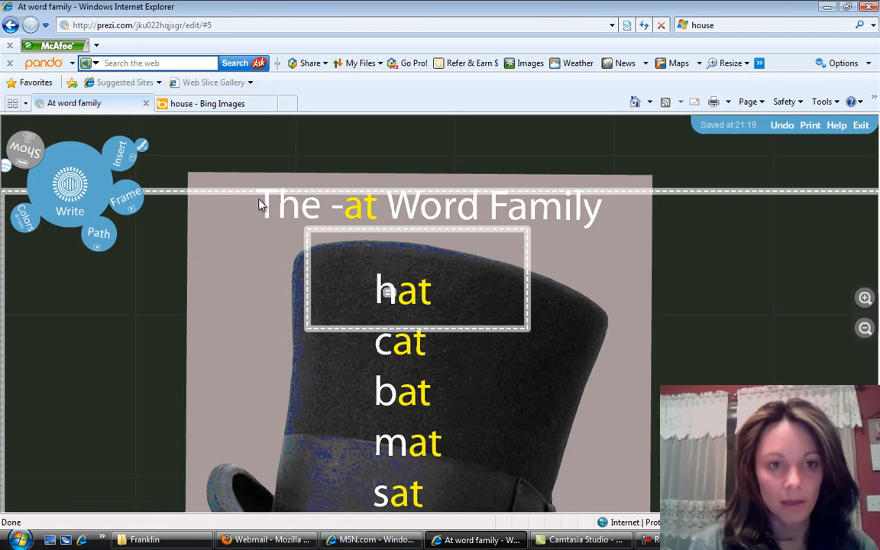
pyautogui.click(862, 126)
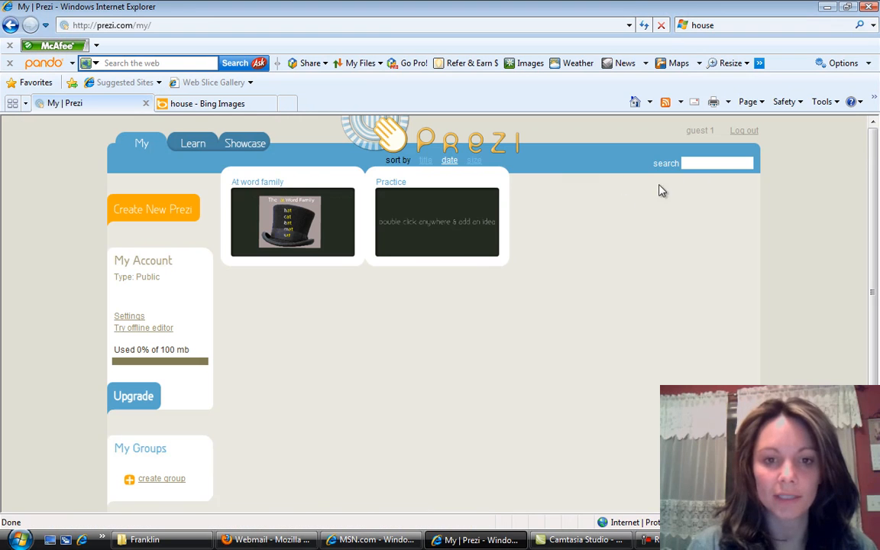
# - Open the details of the "At word family" presentation, view its download options, and close them without downloading
pyautogui.click(346, 232)
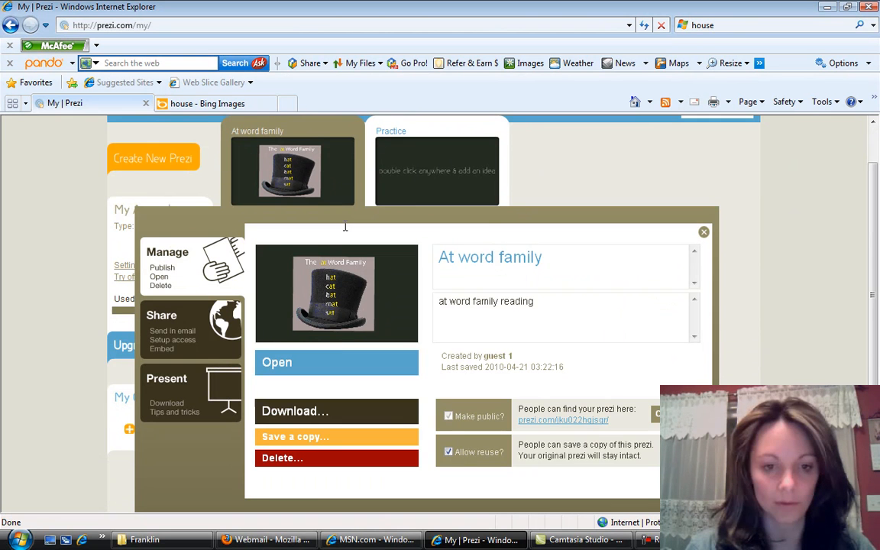
pyautogui.click(336, 412)
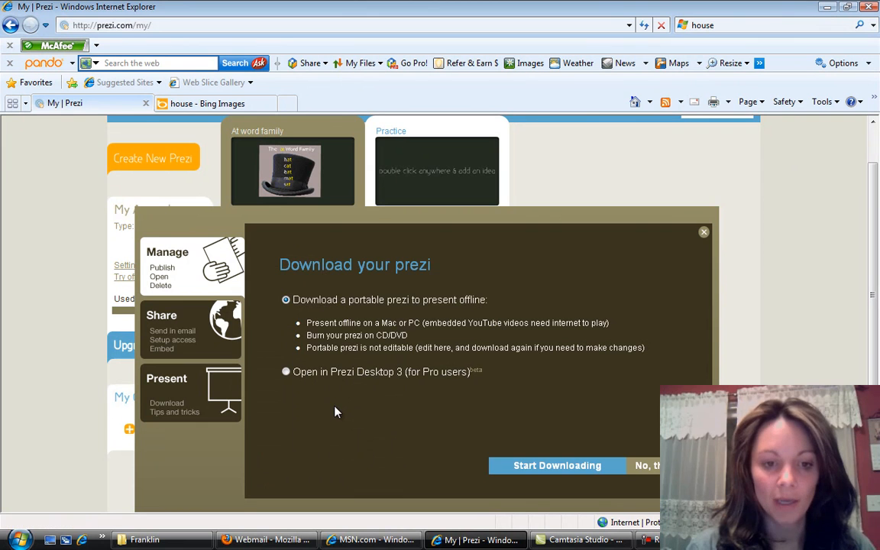
pyautogui.click(705, 233)
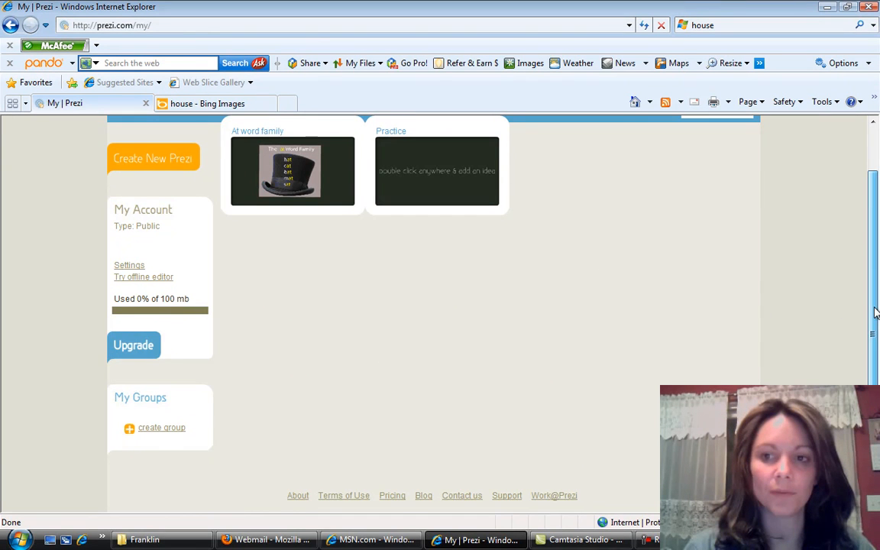
pyautogui.moveTo(876, 308); pyautogui.dragTo(878, 258)
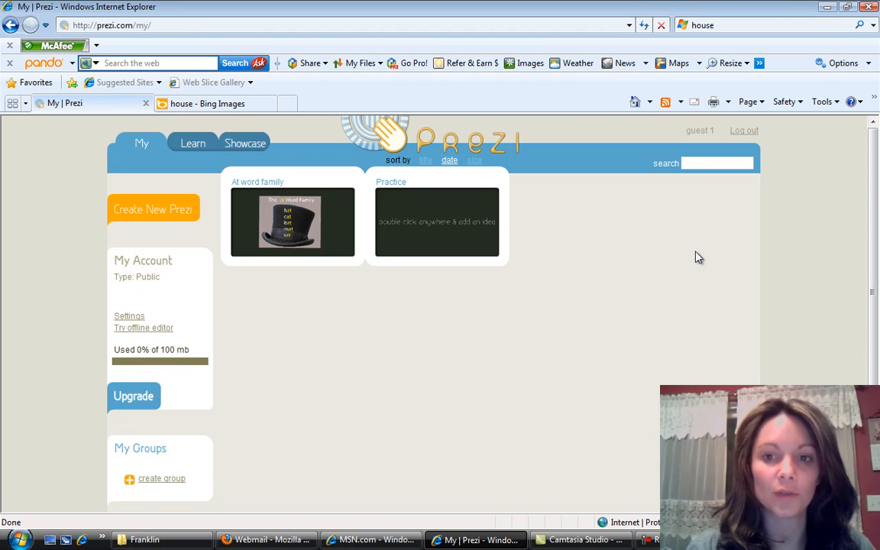
pyautogui.press('F10')
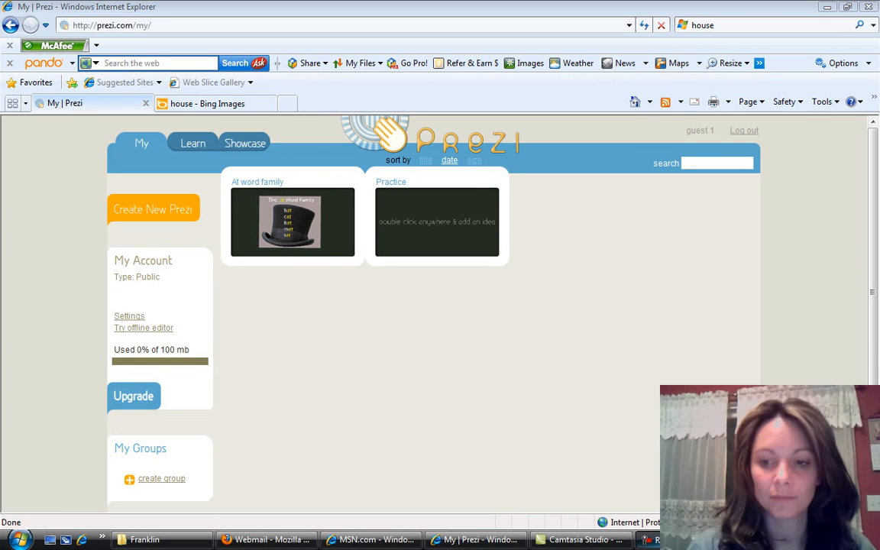